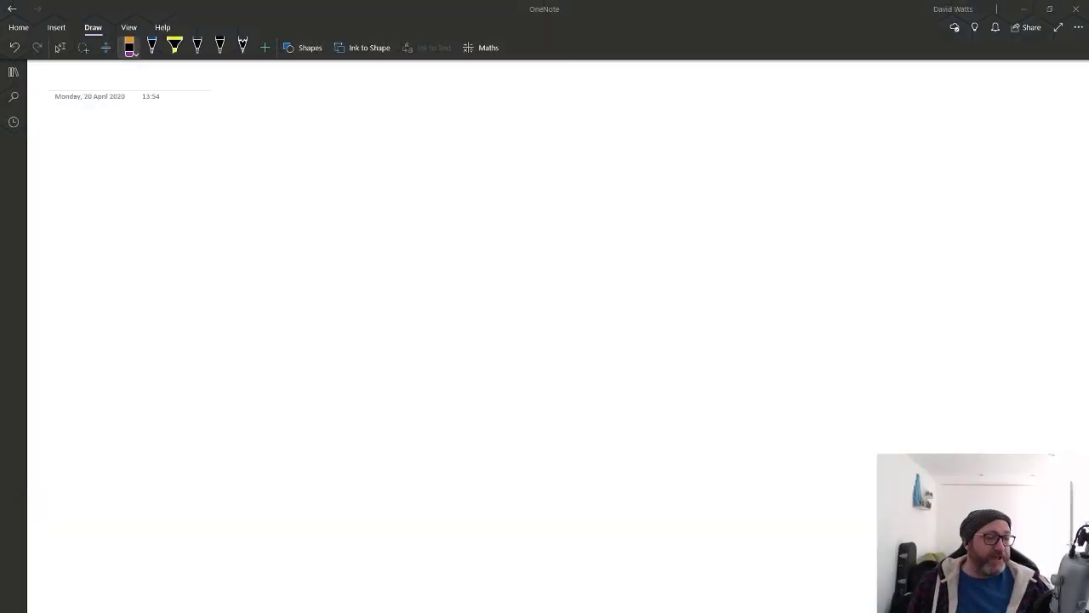
With the blue pen, write Vd = (mV/A/m × Ib × L) near the top of the page.
{"action": "left_click", "coordinate": [151, 47]}
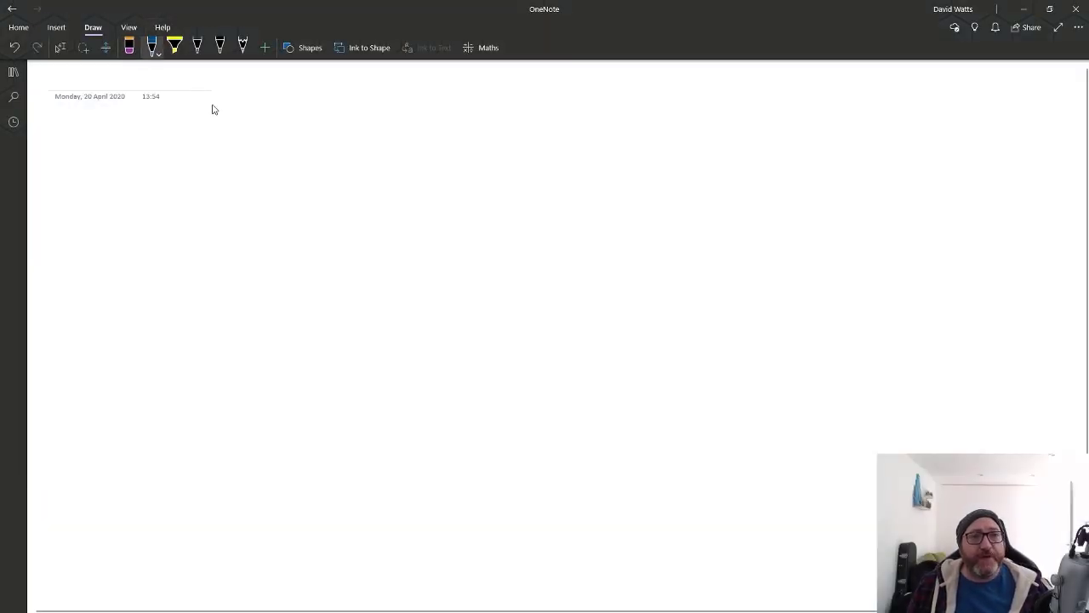
{"action": "mouse_move", "coordinate": [259, 103]}
{"action": "left_mouse_down"}
{"action": "mouse_move", "coordinate": [264, 118]}
{"action": "mouse_move", "coordinate": [293, 104]}
{"action": "mouse_move", "coordinate": [294, 128]}
{"action": "left_mouse_up"}
{"action": "left_click_drag", "start_coordinate": [297, 120], "coordinate": [308, 125]}
{"action": "mouse_move", "coordinate": [332, 128]}
{"action": "left_mouse_down"}
{"action": "mouse_move", "coordinate": [338, 119]}
{"action": "mouse_move", "coordinate": [350, 129]}
{"action": "mouse_move", "coordinate": [365, 112]}
{"action": "mouse_move", "coordinate": [368, 134]}
{"action": "mouse_move", "coordinate": [414, 130]}
{"action": "left_mouse_up"}
{"action": "left_click_drag", "start_coordinate": [411, 89], "coordinate": [414, 138]}
{"action": "left_click_drag", "start_coordinate": [342, 92], "coordinate": [328, 145]}
{"action": "left_click_drag", "start_coordinate": [442, 125], "coordinate": [454, 133]}
{"action": "mouse_move", "coordinate": [454, 125]}
{"action": "left_mouse_down"}
{"action": "mouse_move", "coordinate": [442, 134]}
{"action": "mouse_move", "coordinate": [490, 107]}
{"action": "left_mouse_up"}
{"action": "left_click_drag", "start_coordinate": [478, 109], "coordinate": [487, 129]}
{"action": "mouse_move", "coordinate": [493, 106]}
{"action": "left_mouse_down"}
{"action": "mouse_move", "coordinate": [506, 129]}
{"action": "mouse_move", "coordinate": [494, 129]}
{"action": "left_mouse_up"}
{"action": "mouse_move", "coordinate": [513, 122]}
{"action": "left_mouse_down"}
{"action": "mouse_move", "coordinate": [527, 133]}
{"action": "mouse_move", "coordinate": [513, 133]}
{"action": "left_mouse_up"}
{"action": "left_click_drag", "start_coordinate": [536, 114], "coordinate": [553, 131]}
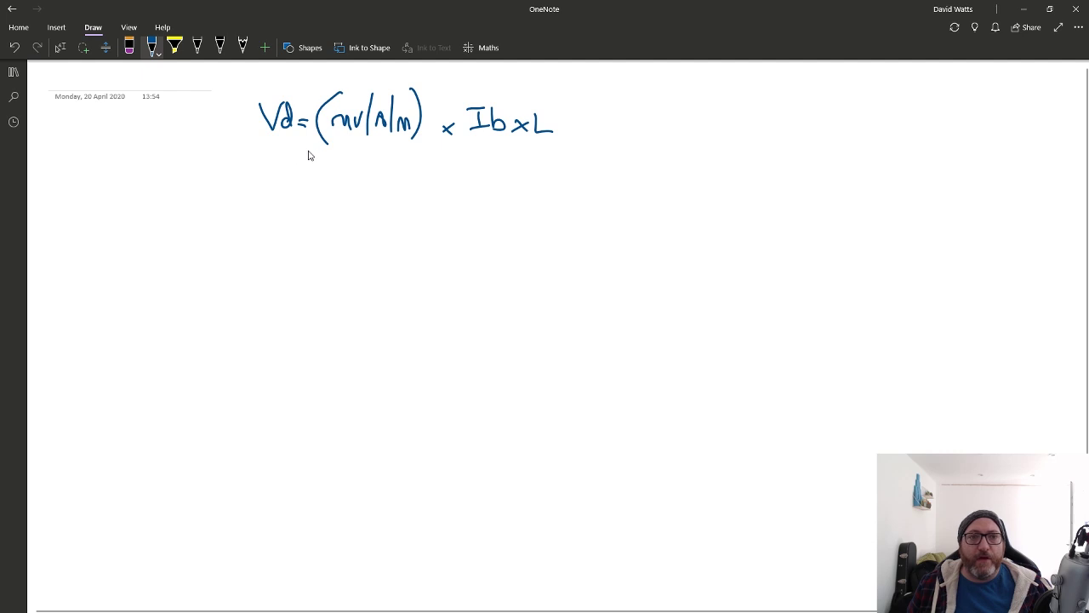
Draw a fraction line under the expression and write 1000 as the denominator.
{"action": "left_click_drag", "start_coordinate": [320, 144], "coordinate": [533, 147]}
{"action": "left_click_drag", "start_coordinate": [397, 153], "coordinate": [397, 170]}
{"action": "mouse_move", "coordinate": [416, 159]}
{"action": "left_mouse_down"}
{"action": "mouse_move", "coordinate": [417, 170]}
{"action": "mouse_move", "coordinate": [416, 160]}
{"action": "left_mouse_up"}
{"action": "mouse_move", "coordinate": [433, 160]}
{"action": "left_mouse_down"}
{"action": "mouse_move", "coordinate": [433, 170]}
{"action": "mouse_move", "coordinate": [434, 161]}
{"action": "left_mouse_up"}
{"action": "mouse_move", "coordinate": [450, 160]}
{"action": "left_mouse_down"}
{"action": "mouse_move", "coordinate": [450, 170]}
{"action": "mouse_move", "coordinate": [450, 160]}
{"action": "left_mouse_up"}
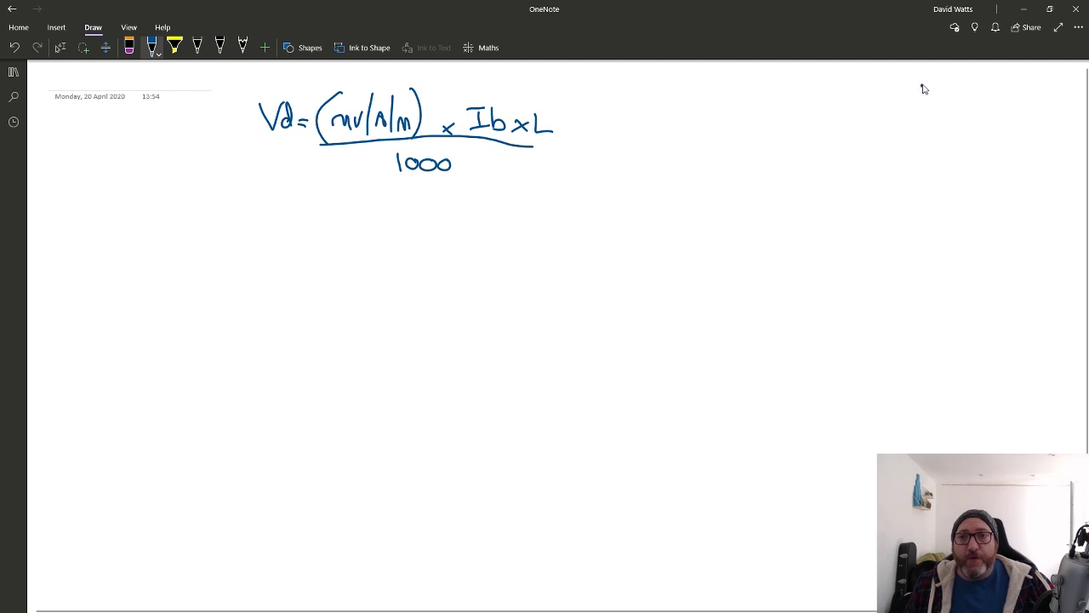
List L = ?, Ib = ? and mV = ? as unknowns at the top right.
{"action": "left_click", "coordinate": [926, 99]}
{"action": "mouse_move", "coordinate": [922, 83]}
{"action": "left_mouse_down"}
{"action": "mouse_move", "coordinate": [926, 94]}
{"action": "mouse_move", "coordinate": [889, 101]}
{"action": "mouse_move", "coordinate": [901, 90]}
{"action": "left_mouse_up"}
{"action": "left_click_drag", "start_coordinate": [892, 98], "coordinate": [891, 114]}
{"action": "left_click_drag", "start_coordinate": [884, 116], "coordinate": [890, 128]}
{"action": "mouse_move", "coordinate": [896, 113]}
{"action": "left_mouse_down"}
{"action": "mouse_move", "coordinate": [904, 126]}
{"action": "mouse_move", "coordinate": [919, 117]}
{"action": "left_mouse_up"}
{"action": "left_click_drag", "start_coordinate": [910, 125], "coordinate": [927, 126]}
{"action": "left_click", "coordinate": [927, 130]}
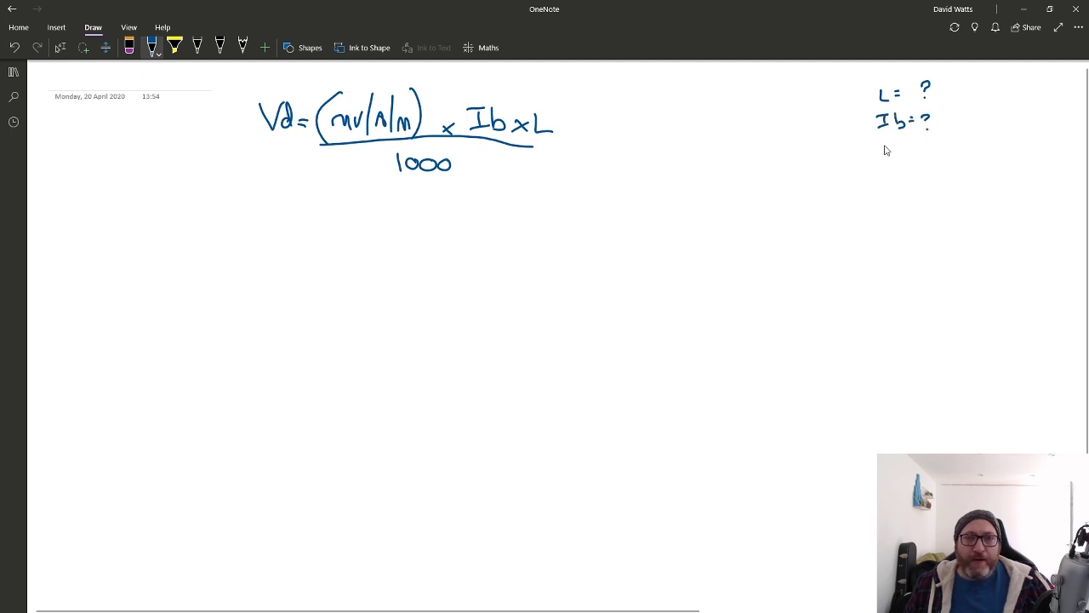
{"action": "left_click_drag", "start_coordinate": [878, 154], "coordinate": [919, 149]}
{"action": "left_click", "coordinate": [919, 153]}
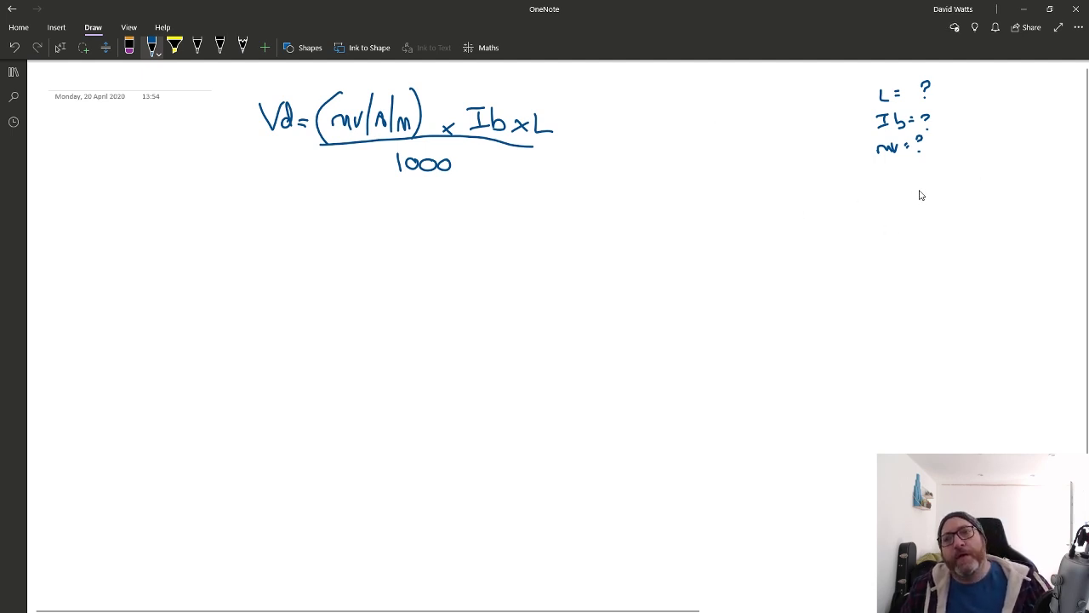
Work out Ib = P/V = 1380/230 = 6A below the list, then erase Ib's question mark.
{"action": "left_click_drag", "start_coordinate": [914, 192], "coordinate": [926, 191]}
{"action": "mouse_move", "coordinate": [920, 191]}
{"action": "left_mouse_down"}
{"action": "mouse_move", "coordinate": [919, 207]}
{"action": "mouse_move", "coordinate": [934, 210]}
{"action": "left_mouse_up"}
{"action": "left_click_drag", "start_coordinate": [939, 199], "coordinate": [951, 203]}
{"action": "mouse_move", "coordinate": [960, 194]}
{"action": "left_mouse_down"}
{"action": "mouse_move", "coordinate": [960, 206]}
{"action": "mouse_move", "coordinate": [970, 192]}
{"action": "mouse_move", "coordinate": [961, 202]}
{"action": "left_mouse_up"}
{"action": "mouse_move", "coordinate": [951, 213]}
{"action": "left_mouse_down"}
{"action": "mouse_move", "coordinate": [1014, 187]}
{"action": "mouse_move", "coordinate": [1014, 199]}
{"action": "mouse_move", "coordinate": [1022, 186]}
{"action": "mouse_move", "coordinate": [1022, 198]}
{"action": "mouse_move", "coordinate": [1034, 192]}
{"action": "mouse_move", "coordinate": [997, 204]}
{"action": "mouse_move", "coordinate": [1040, 202]}
{"action": "left_mouse_up"}
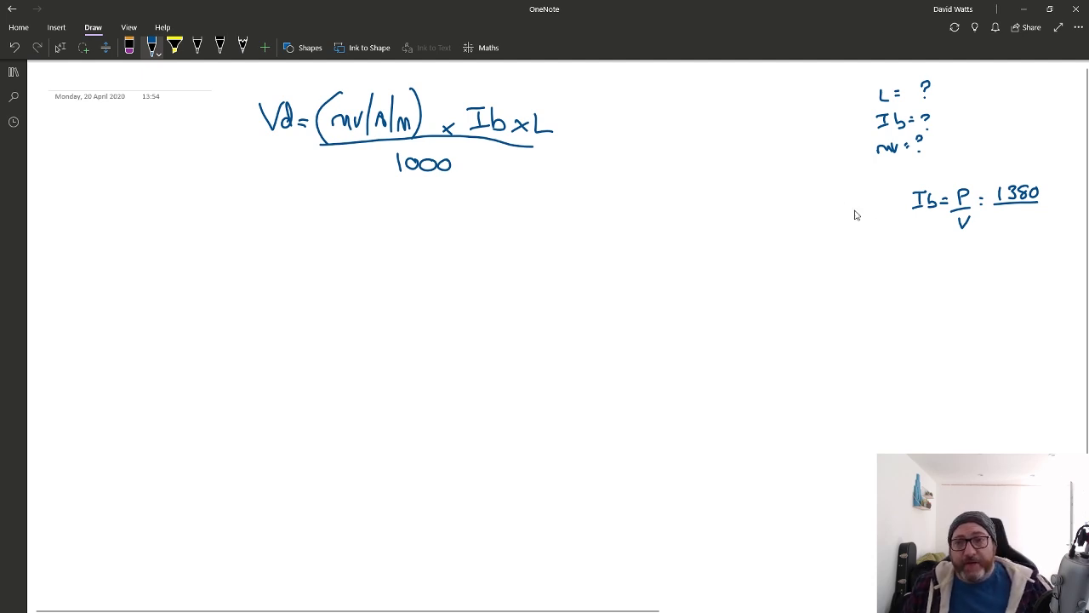
{"action": "mouse_move", "coordinate": [996, 216]}
{"action": "left_mouse_down"}
{"action": "mouse_move", "coordinate": [1013, 219]}
{"action": "mouse_move", "coordinate": [1008, 227]}
{"action": "mouse_move", "coordinate": [1049, 209]}
{"action": "left_mouse_up"}
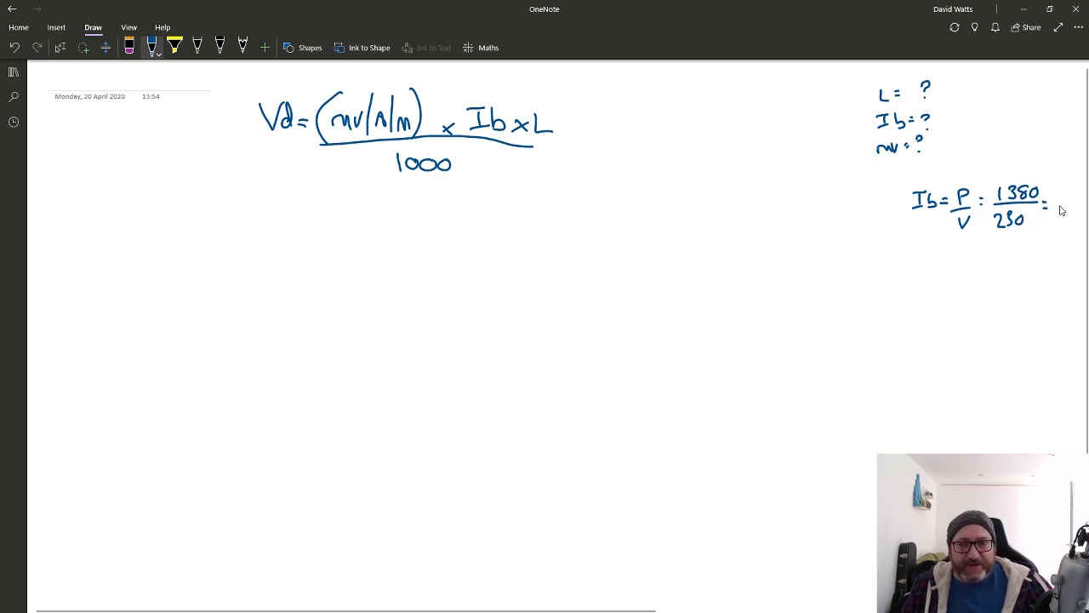
{"action": "mouse_move", "coordinate": [1064, 194]}
{"action": "left_mouse_down"}
{"action": "mouse_move", "coordinate": [1057, 206]}
{"action": "mouse_move", "coordinate": [1078, 209]}
{"action": "left_mouse_up"}
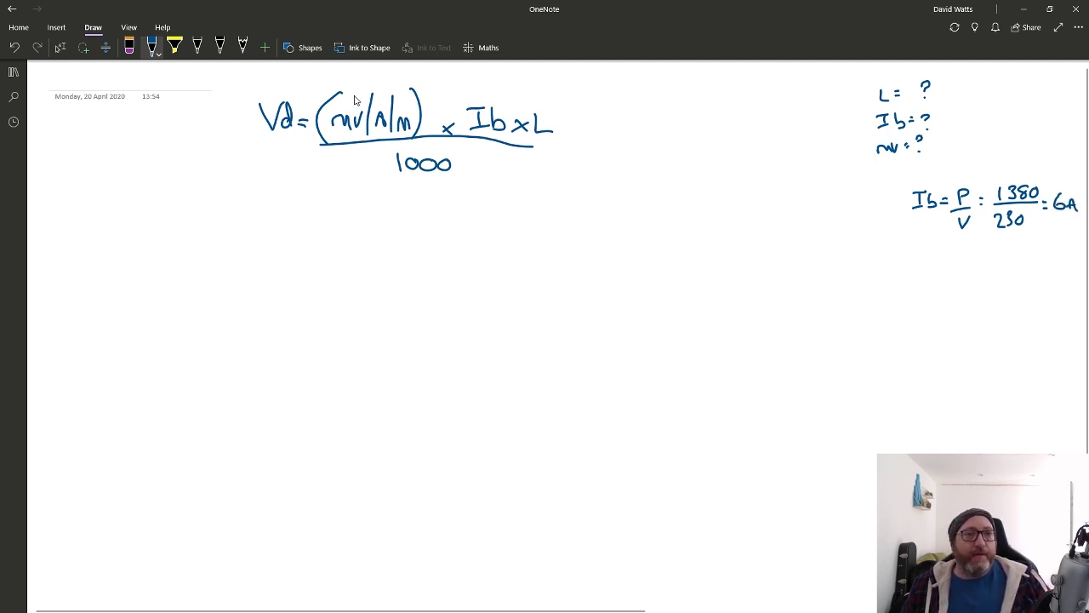
{"action": "left_click", "coordinate": [130, 46]}
{"action": "mouse_move", "coordinate": [957, 130]}
{"action": "left_mouse_down"}
{"action": "mouse_move", "coordinate": [900, 132]}
{"action": "mouse_move", "coordinate": [935, 134]}
{"action": "left_mouse_up"}
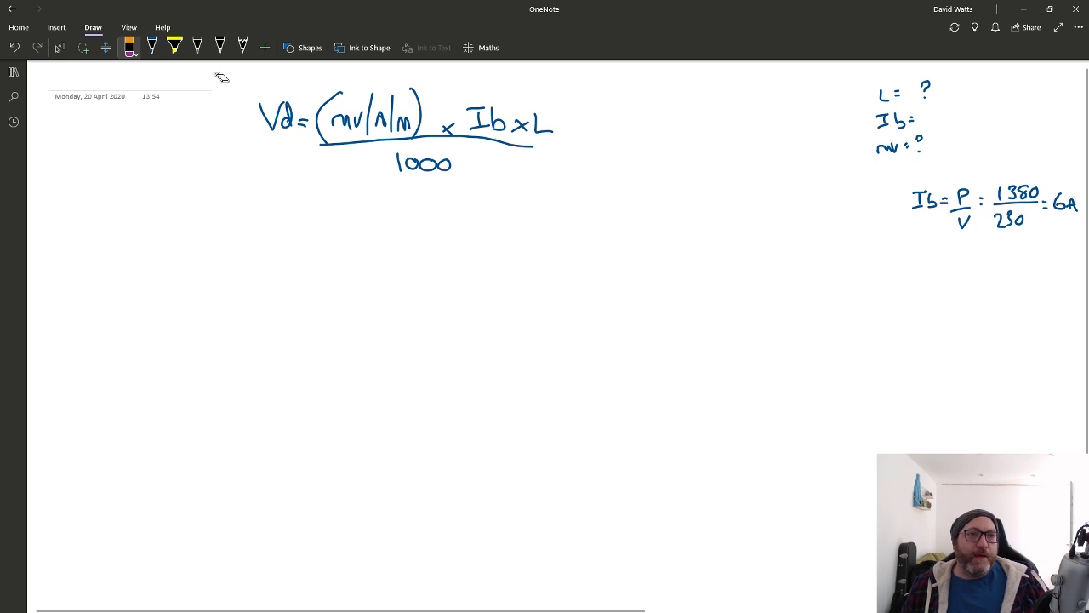
Write 6A after 'Ib =' in blue ink and switch to the regulations PDF in Acrobat.
{"action": "left_click", "coordinate": [154, 46]}
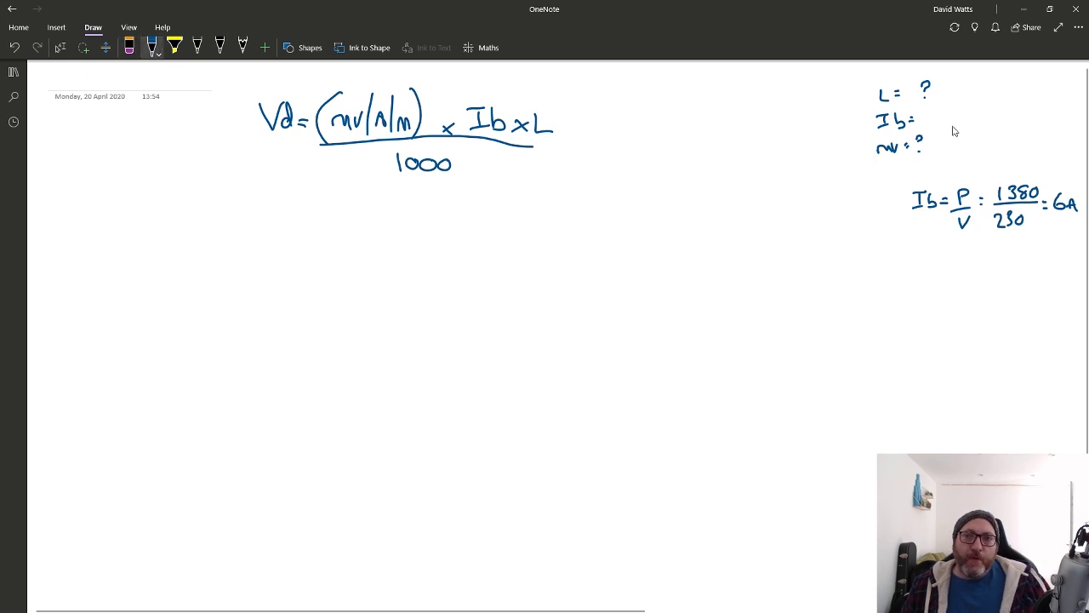
{"action": "mouse_move", "coordinate": [929, 113]}
{"action": "left_mouse_down"}
{"action": "mouse_move", "coordinate": [929, 130]}
{"action": "mouse_move", "coordinate": [944, 127]}
{"action": "left_mouse_up"}
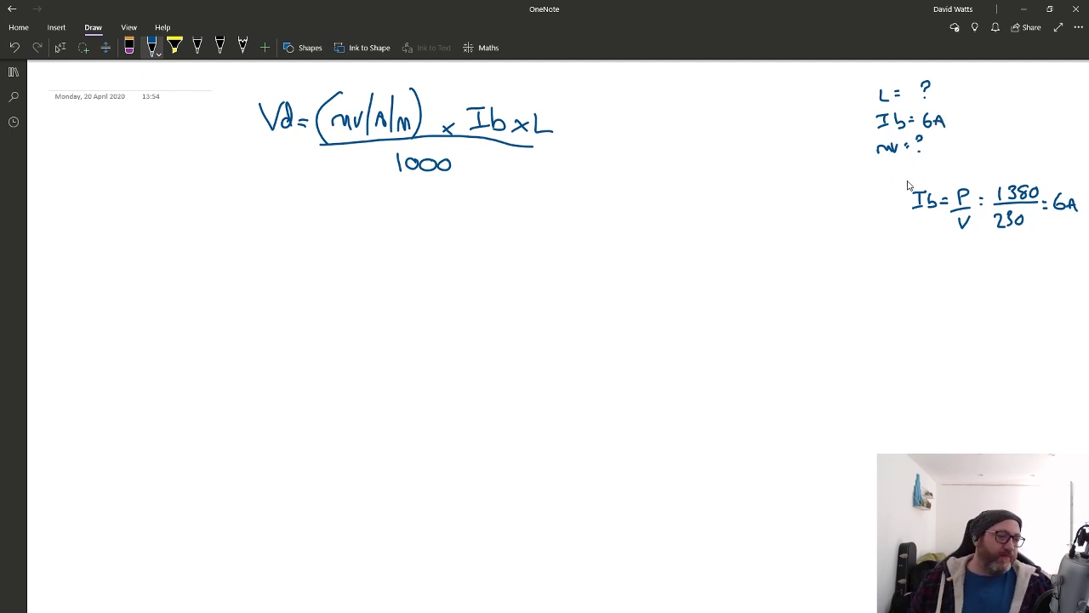
{"action": "key", "text": "alt+Tab"}
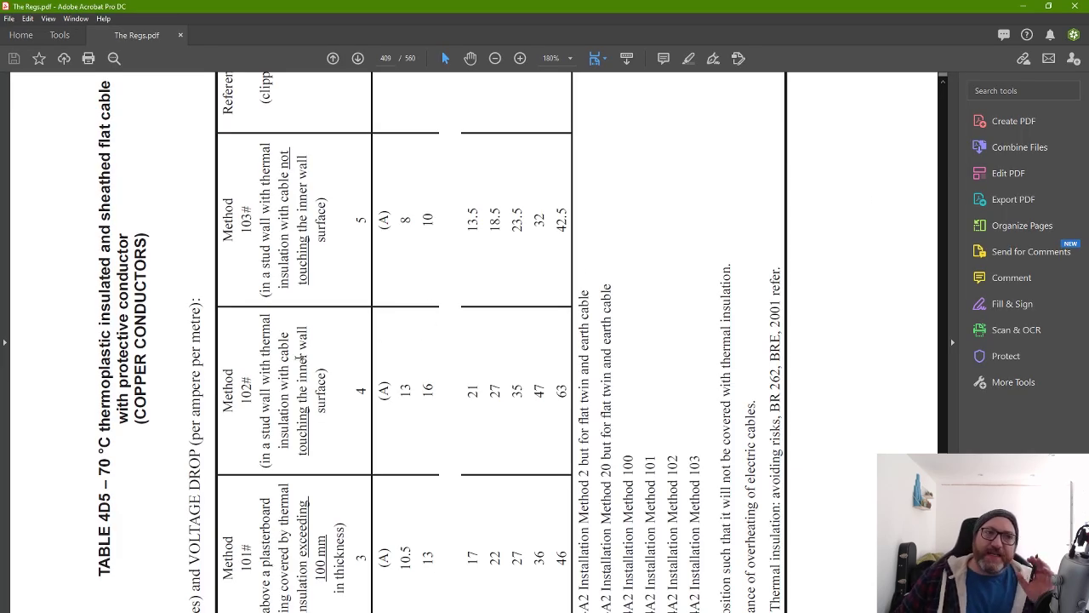
Scroll Table 4D5 in The Regs.pdf to read the voltage drop mV/A/m figures, then minimise Acrobat.
{"action": "scroll", "coordinate": [126, 265], "scroll_direction": "up", "scroll_amount": 2}
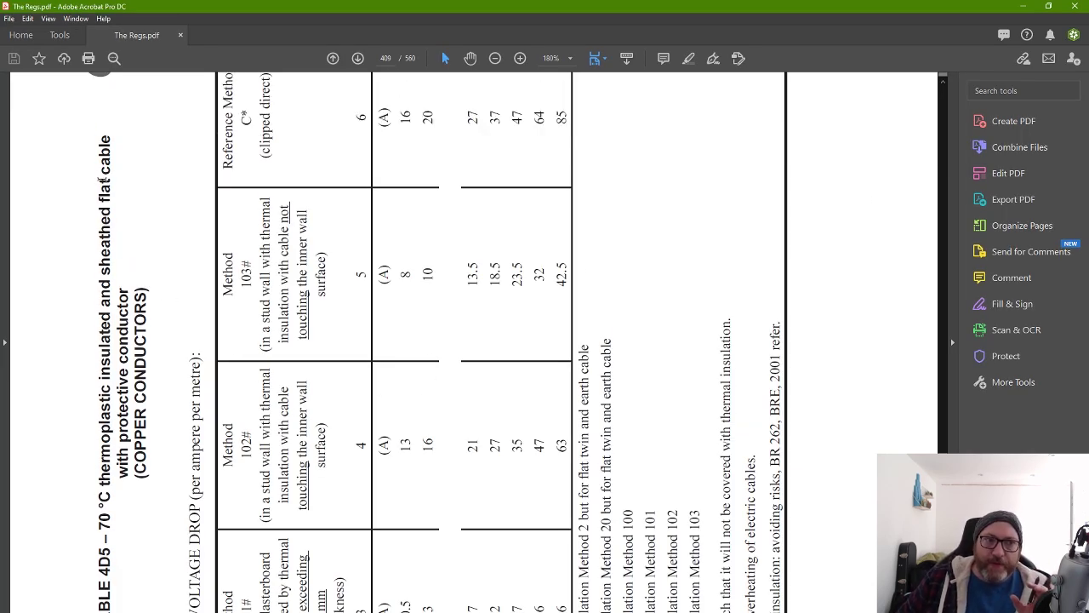
{"action": "scroll", "coordinate": [136, 383], "scroll_direction": "down", "scroll_amount": 1}
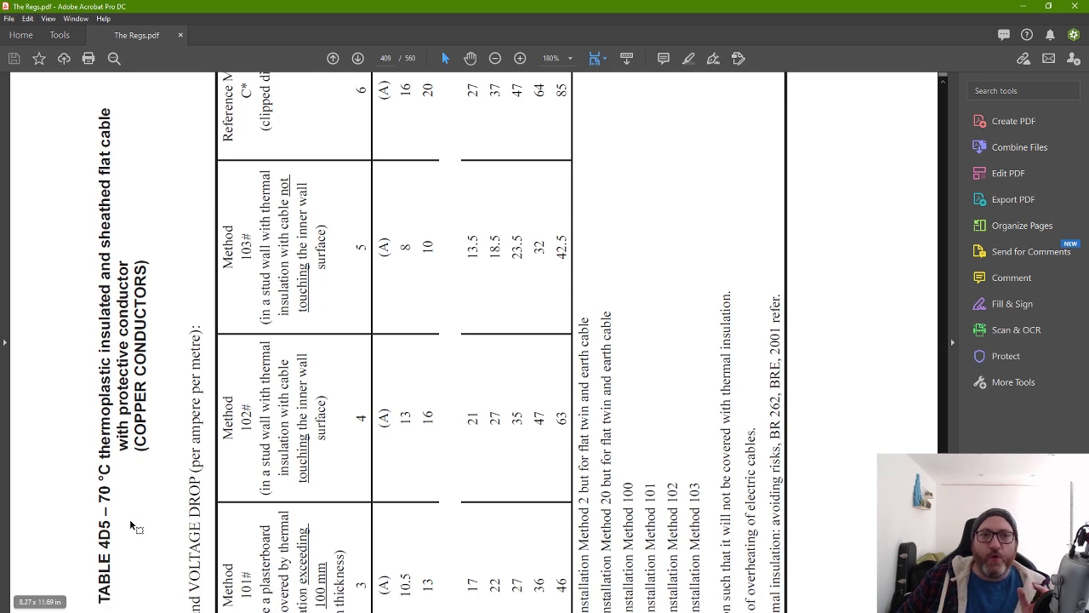
{"action": "scroll", "coordinate": [138, 526], "scroll_direction": "down", "scroll_amount": 1}
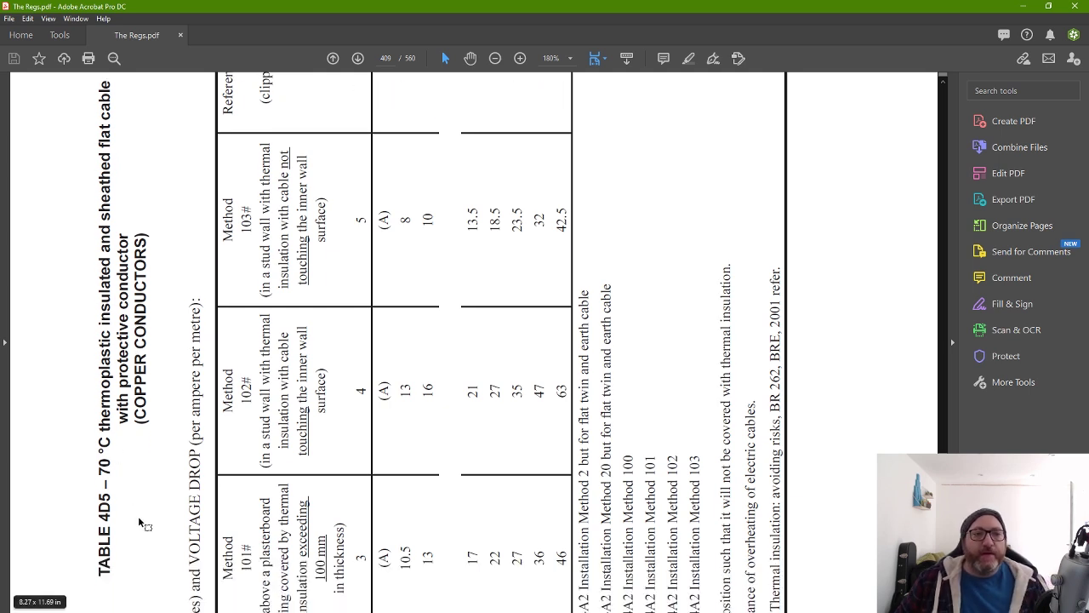
{"action": "scroll", "coordinate": [392, 400], "scroll_direction": "down", "scroll_amount": 7}
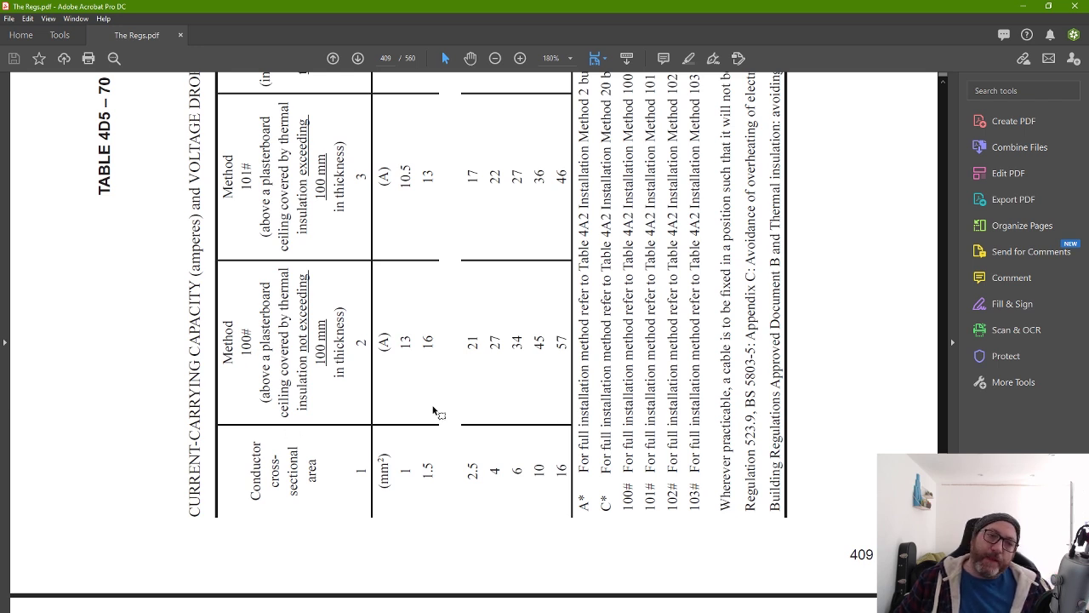
{"action": "scroll", "coordinate": [433, 460], "scroll_direction": "up", "scroll_amount": 10}
{"action": "scroll", "coordinate": [443, 409], "scroll_direction": "up", "scroll_amount": 5}
{"action": "scroll", "coordinate": [470, 374], "scroll_direction": "up", "scroll_amount": 4}
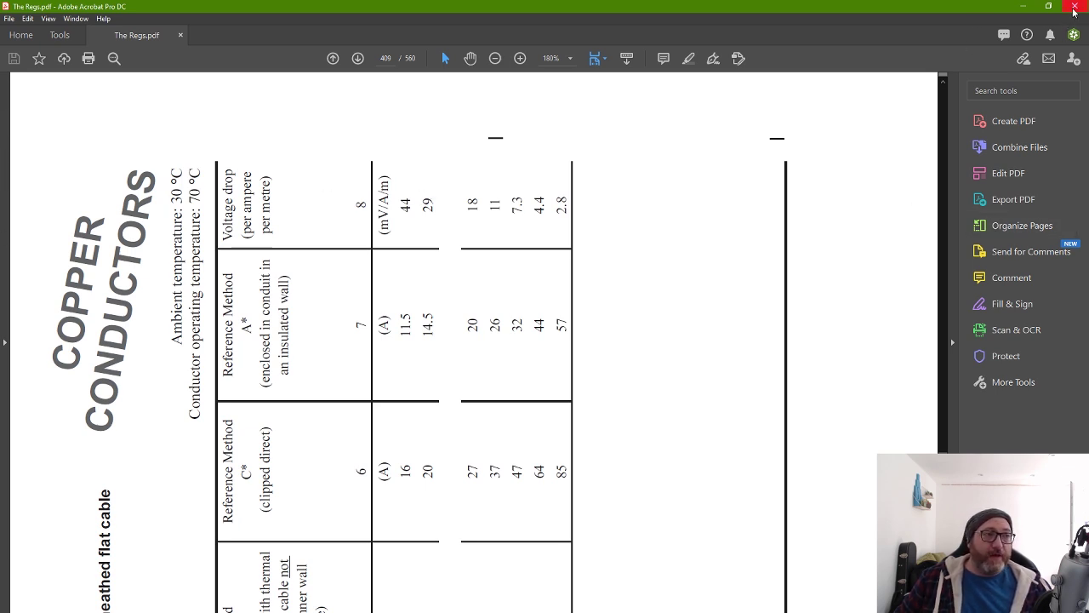
{"action": "left_click", "coordinate": [1022, 6]}
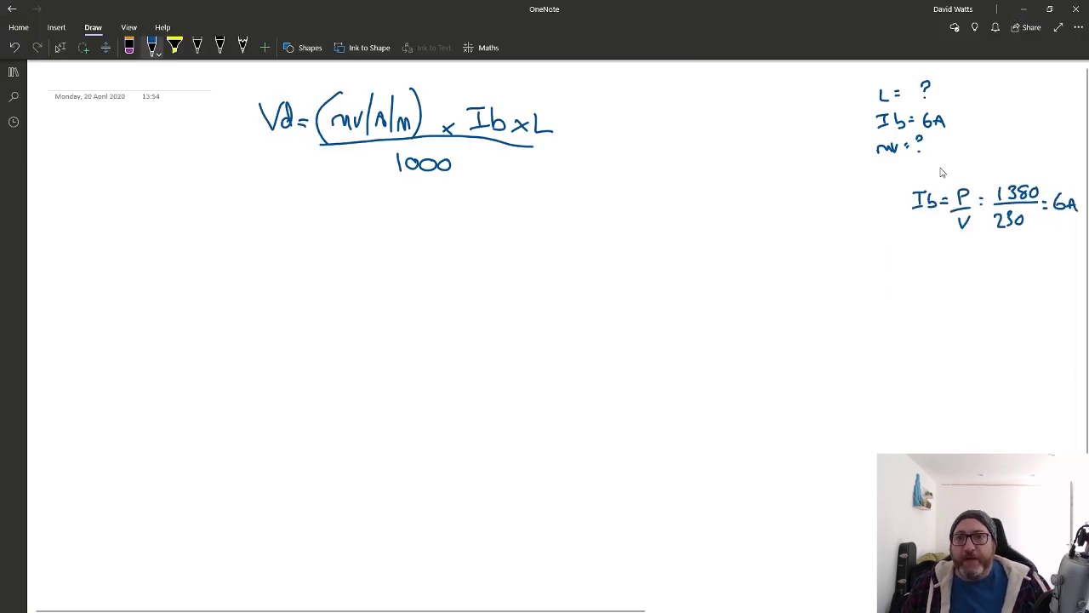
Replace mV's '= ?' with '= 29mV/A/m' and draw a vertical line beside L in the formula.
{"action": "left_click", "coordinate": [130, 49]}
{"action": "left_click_drag", "start_coordinate": [912, 150], "coordinate": [916, 152]}
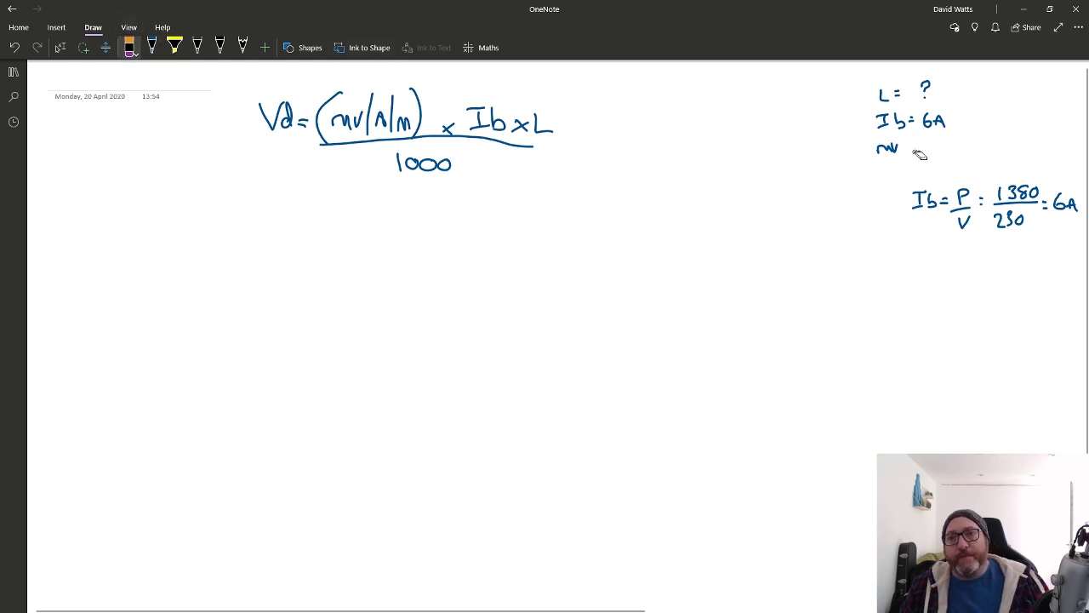
{"action": "left_click", "coordinate": [153, 48]}
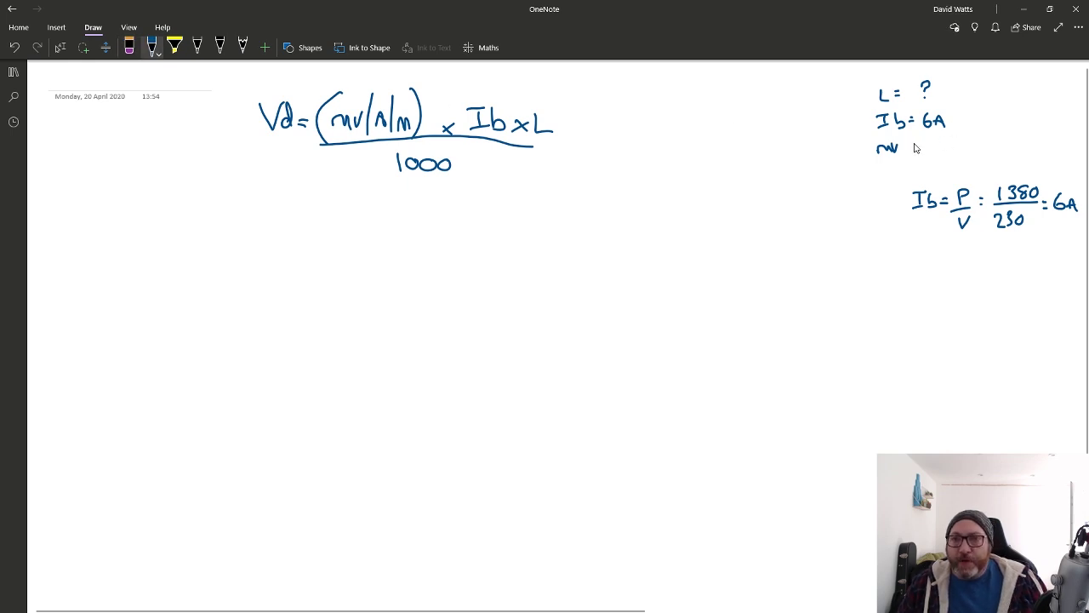
{"action": "mouse_move", "coordinate": [927, 145]}
{"action": "left_mouse_down"}
{"action": "mouse_move", "coordinate": [937, 157]}
{"action": "mouse_move", "coordinate": [944, 147]}
{"action": "mouse_move", "coordinate": [977, 160]}
{"action": "mouse_move", "coordinate": [1006, 153]}
{"action": "left_mouse_up"}
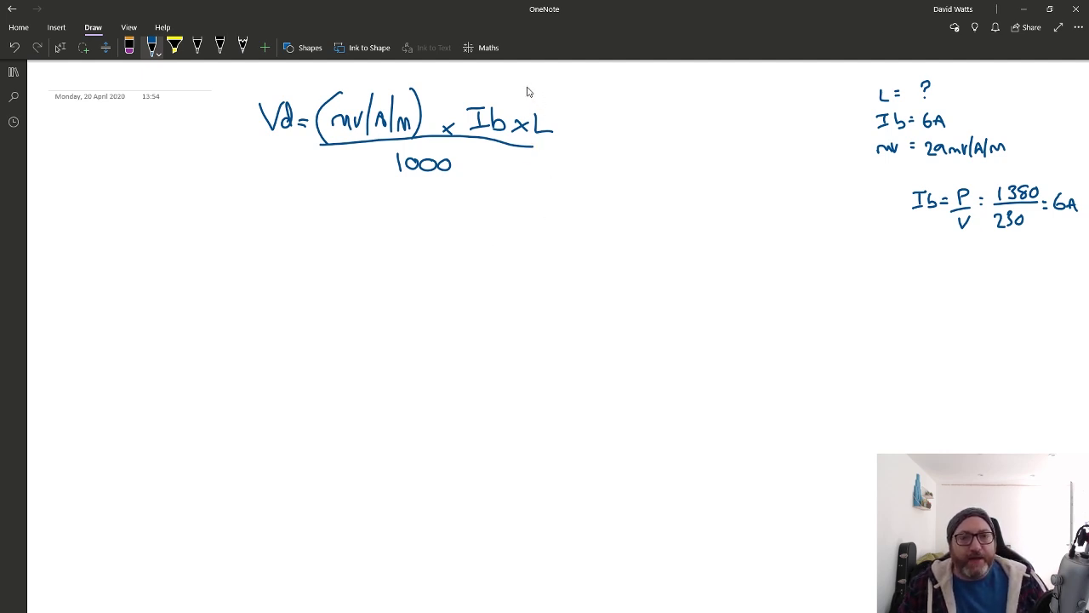
{"action": "left_click_drag", "start_coordinate": [531, 85], "coordinate": [531, 189]}
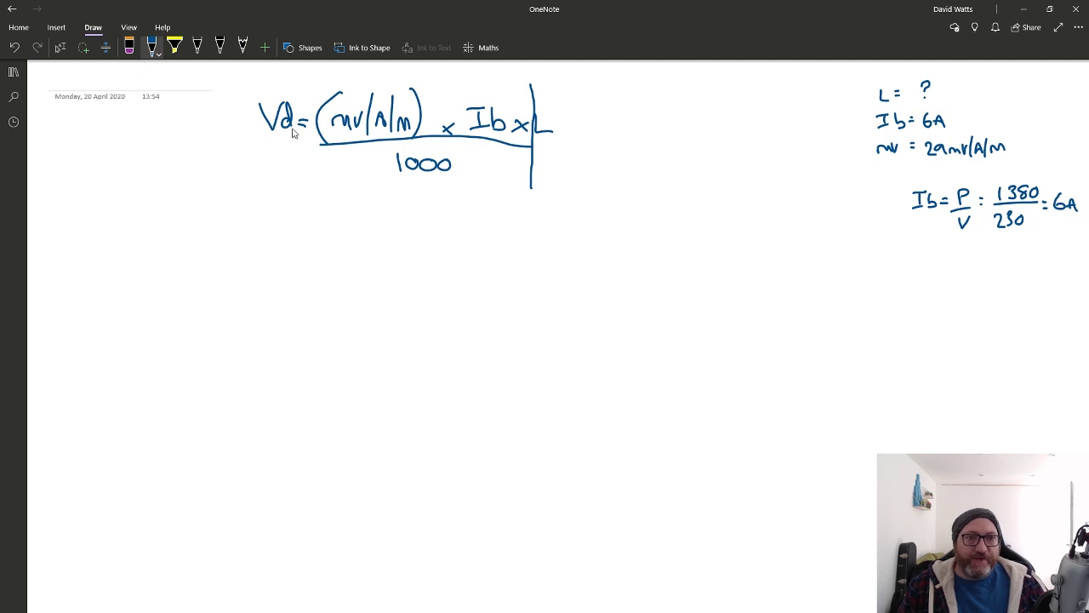
Handwrite L = Vd / (mV/A/m × Ib) × 1000 = below the original equation.
{"action": "mouse_move", "coordinate": [252, 252]}
{"action": "left_mouse_down"}
{"action": "mouse_move", "coordinate": [275, 274]}
{"action": "mouse_move", "coordinate": [291, 268]}
{"action": "left_mouse_up"}
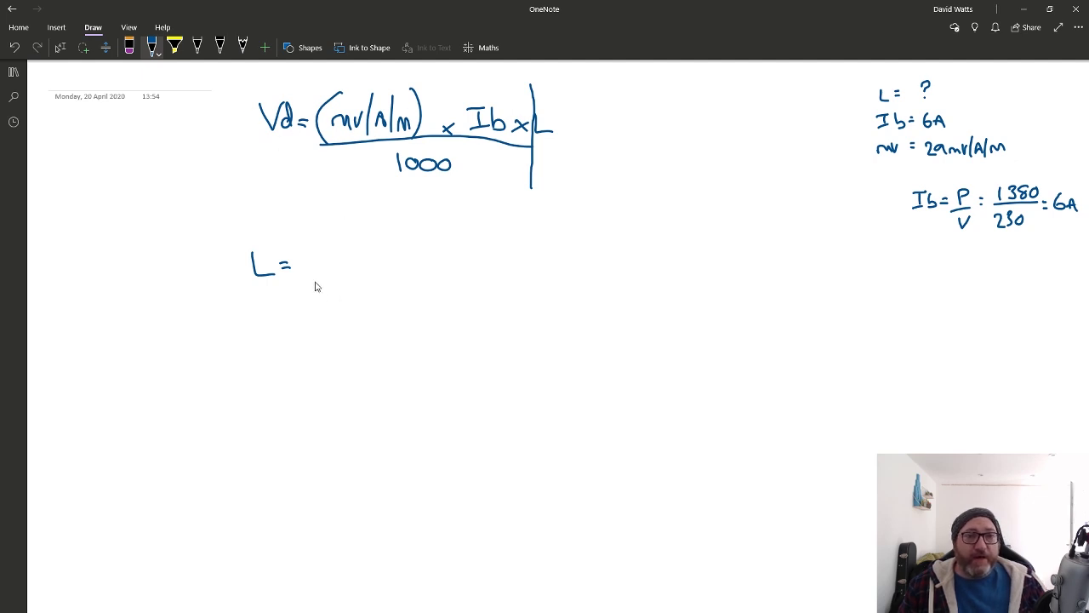
{"action": "mouse_move", "coordinate": [312, 259]}
{"action": "left_mouse_down"}
{"action": "mouse_move", "coordinate": [317, 274]}
{"action": "mouse_move", "coordinate": [341, 259]}
{"action": "mouse_move", "coordinate": [348, 278]}
{"action": "left_mouse_up"}
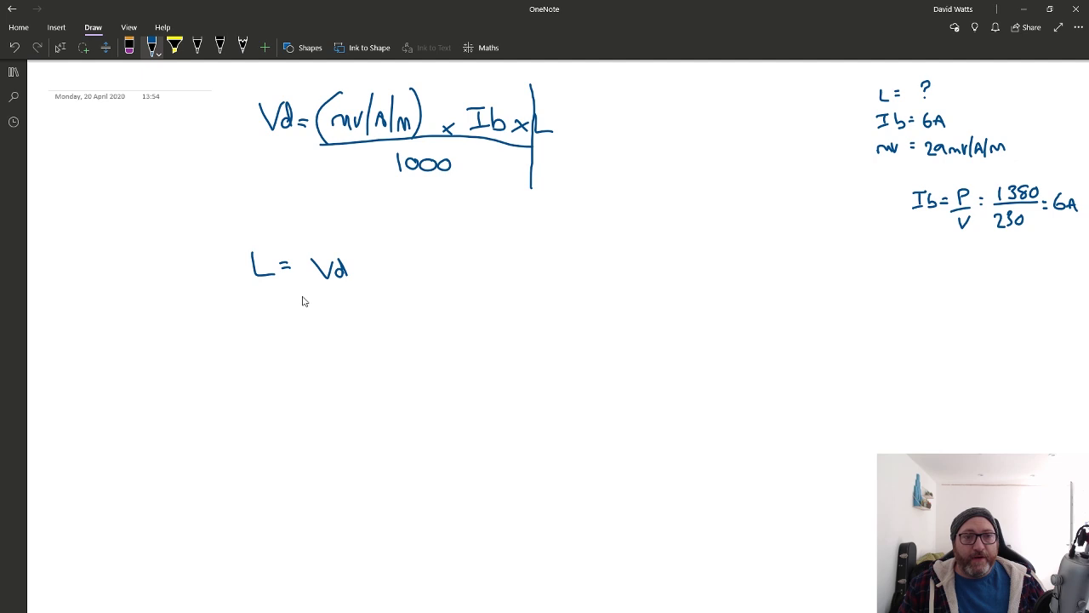
{"action": "left_click_drag", "start_coordinate": [303, 293], "coordinate": [418, 287]}
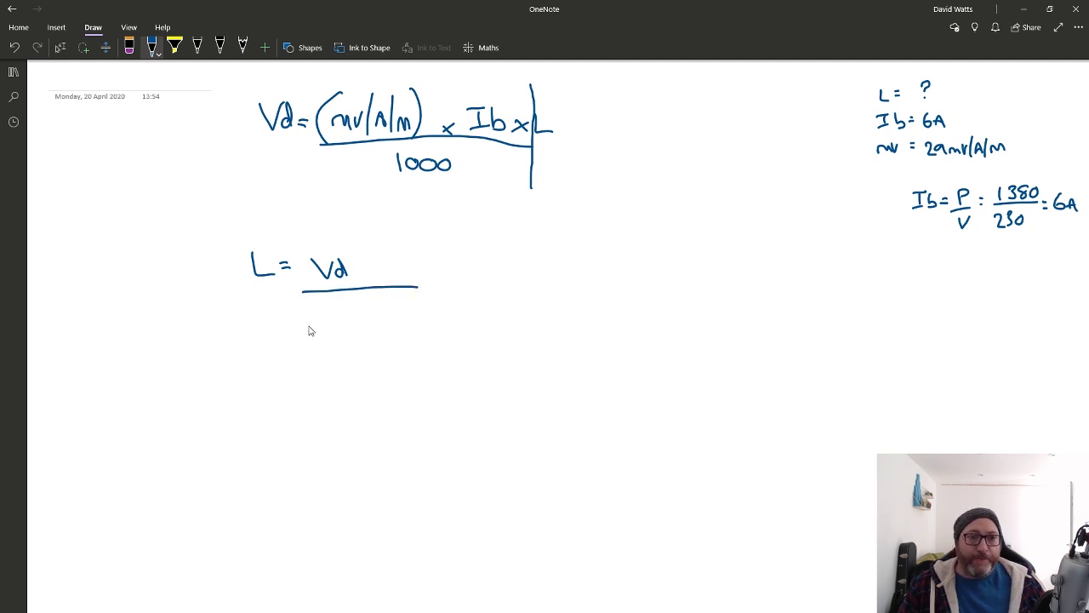
{"action": "mouse_move", "coordinate": [303, 334]}
{"action": "left_mouse_down"}
{"action": "mouse_move", "coordinate": [329, 322]}
{"action": "mouse_move", "coordinate": [330, 339]}
{"action": "mouse_move", "coordinate": [352, 341]}
{"action": "mouse_move", "coordinate": [364, 327]}
{"action": "mouse_move", "coordinate": [357, 349]}
{"action": "left_mouse_up"}
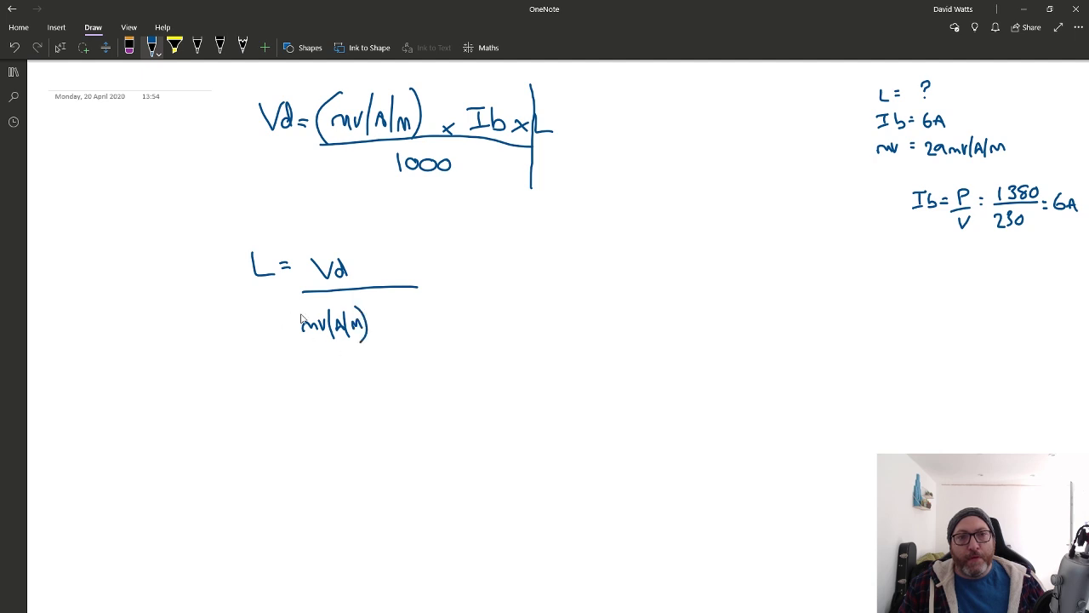
{"action": "left_click_drag", "start_coordinate": [302, 308], "coordinate": [303, 344]}
{"action": "mouse_move", "coordinate": [380, 318]}
{"action": "left_mouse_down"}
{"action": "mouse_move", "coordinate": [389, 331]}
{"action": "mouse_move", "coordinate": [377, 331]}
{"action": "mouse_move", "coordinate": [407, 313]}
{"action": "left_mouse_up"}
{"action": "left_click_drag", "start_coordinate": [403, 313], "coordinate": [409, 339]}
{"action": "left_click_drag", "start_coordinate": [410, 310], "coordinate": [412, 340]}
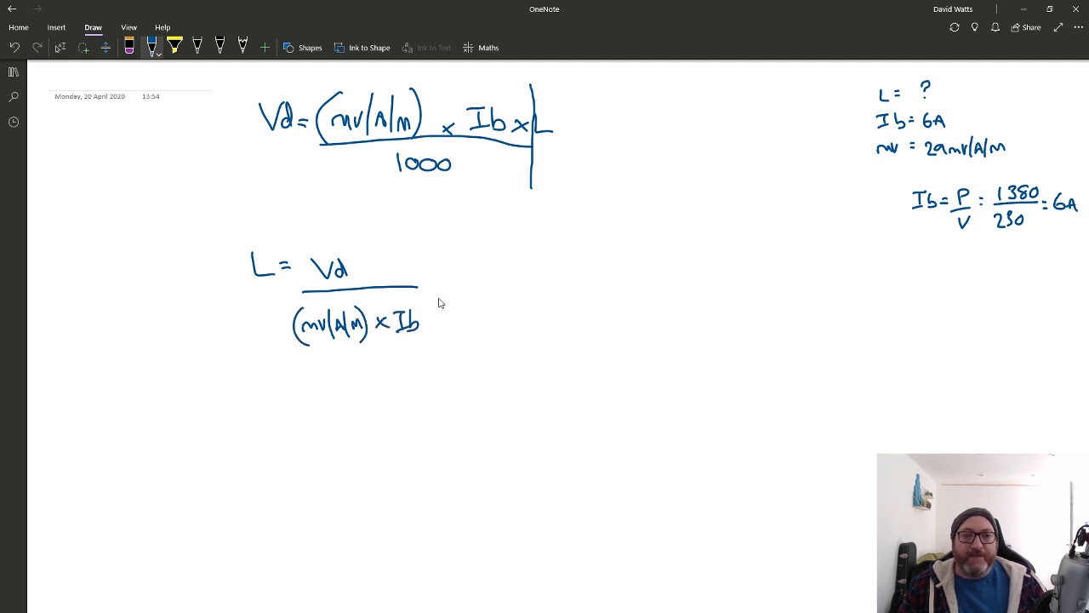
{"action": "left_click_drag", "start_coordinate": [440, 290], "coordinate": [452, 301]}
{"action": "mouse_move", "coordinate": [452, 291]}
{"action": "left_mouse_down"}
{"action": "mouse_move", "coordinate": [440, 301]}
{"action": "mouse_move", "coordinate": [492, 297]}
{"action": "left_mouse_up"}
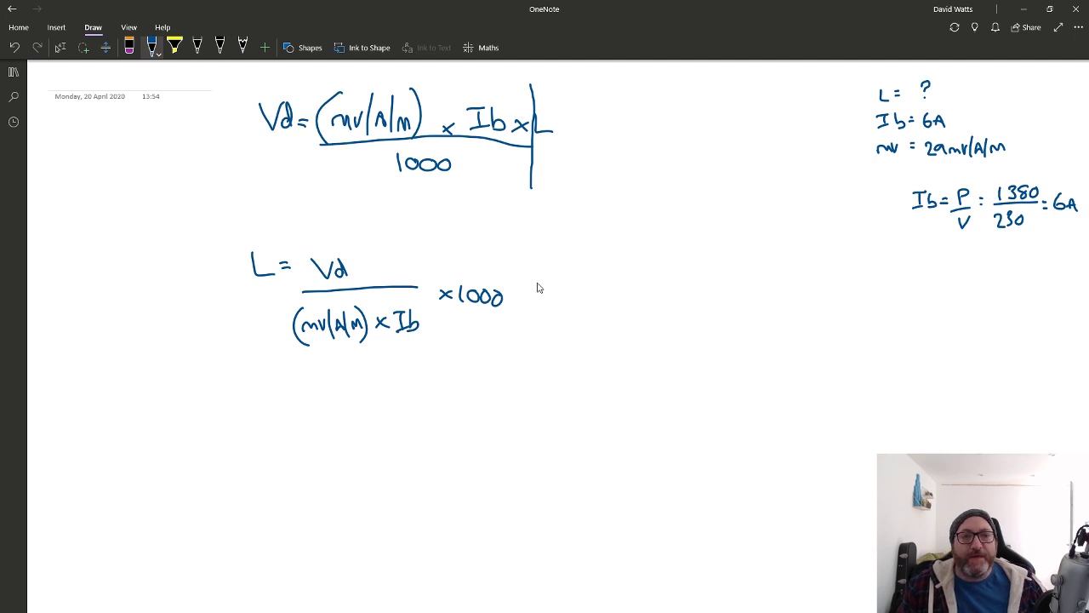
{"action": "left_click_drag", "start_coordinate": [527, 284], "coordinate": [539, 283]}
{"action": "left_click_drag", "start_coordinate": [527, 290], "coordinate": [540, 290]}
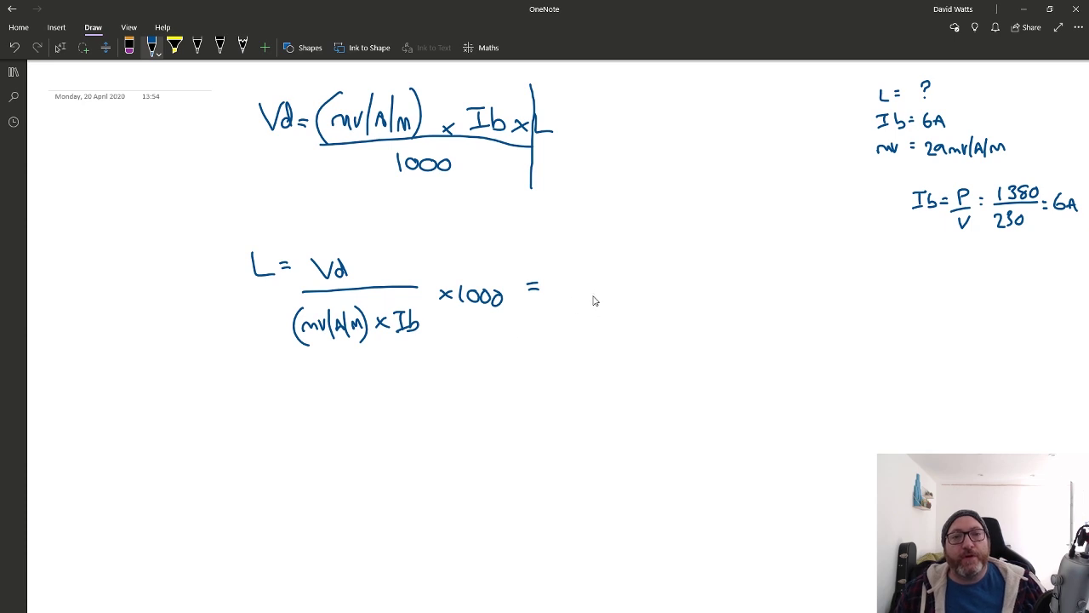
Write 6.6 over 29 × 6, times 1000, after the transposed formula.
{"action": "mouse_move", "coordinate": [626, 254]}
{"action": "left_mouse_down"}
{"action": "mouse_move", "coordinate": [615, 271]}
{"action": "mouse_move", "coordinate": [650, 269]}
{"action": "left_mouse_up"}
{"action": "left_click", "coordinate": [643, 272]}
{"action": "left_click_drag", "start_coordinate": [588, 294], "coordinate": [732, 277]}
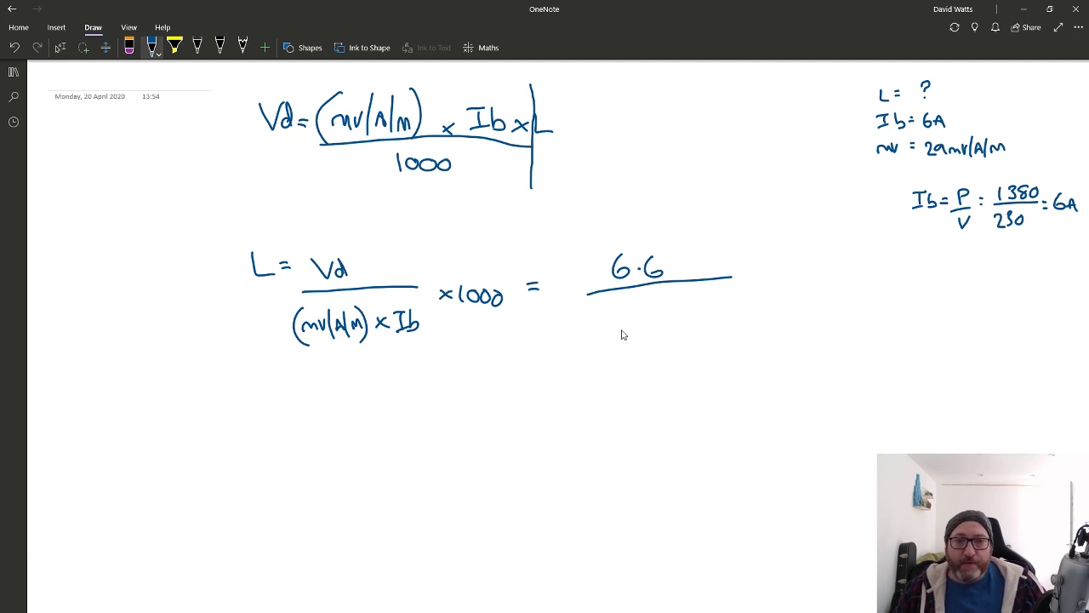
{"action": "mouse_move", "coordinate": [611, 320]}
{"action": "left_mouse_down"}
{"action": "mouse_move", "coordinate": [632, 337]}
{"action": "mouse_move", "coordinate": [669, 330]}
{"action": "left_mouse_up"}
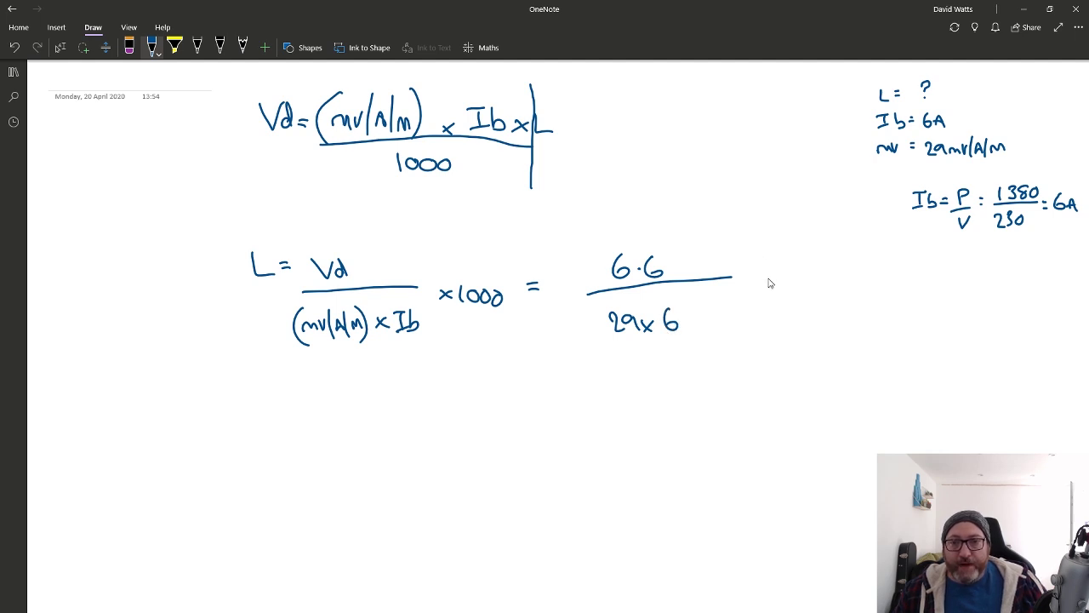
{"action": "left_click_drag", "start_coordinate": [758, 277], "coordinate": [769, 289]}
{"action": "mouse_move", "coordinate": [769, 278]}
{"action": "left_mouse_down"}
{"action": "mouse_move", "coordinate": [757, 290]}
{"action": "mouse_move", "coordinate": [797, 279]}
{"action": "mouse_move", "coordinate": [825, 290]}
{"action": "left_mouse_up"}
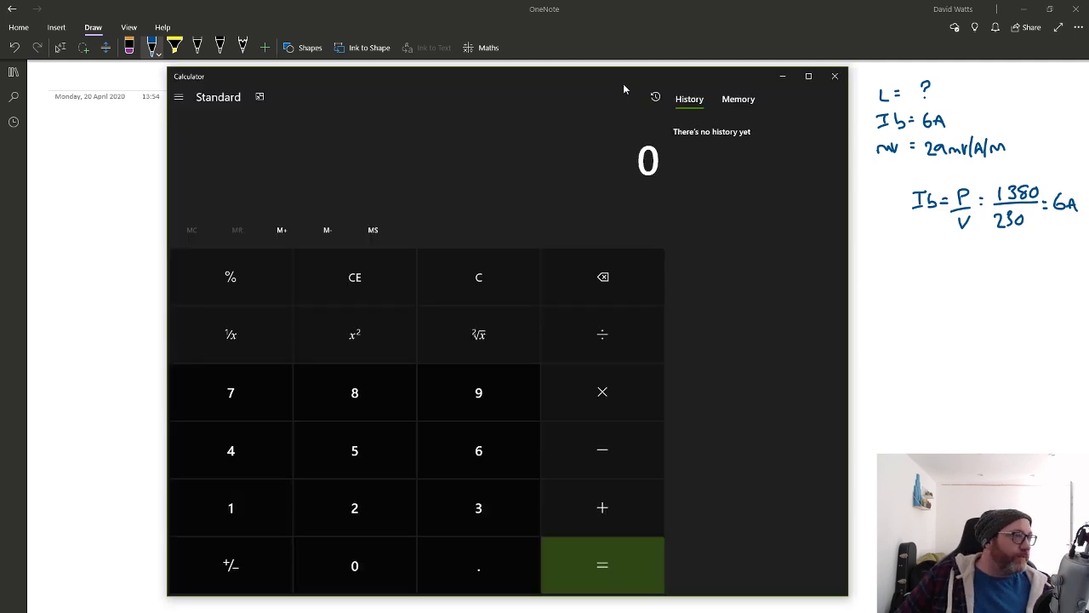
Compute 29 × 6 = 174 in Calculator.
{"action": "left_click_drag", "start_coordinate": [627, 85], "coordinate": [359, 232]}
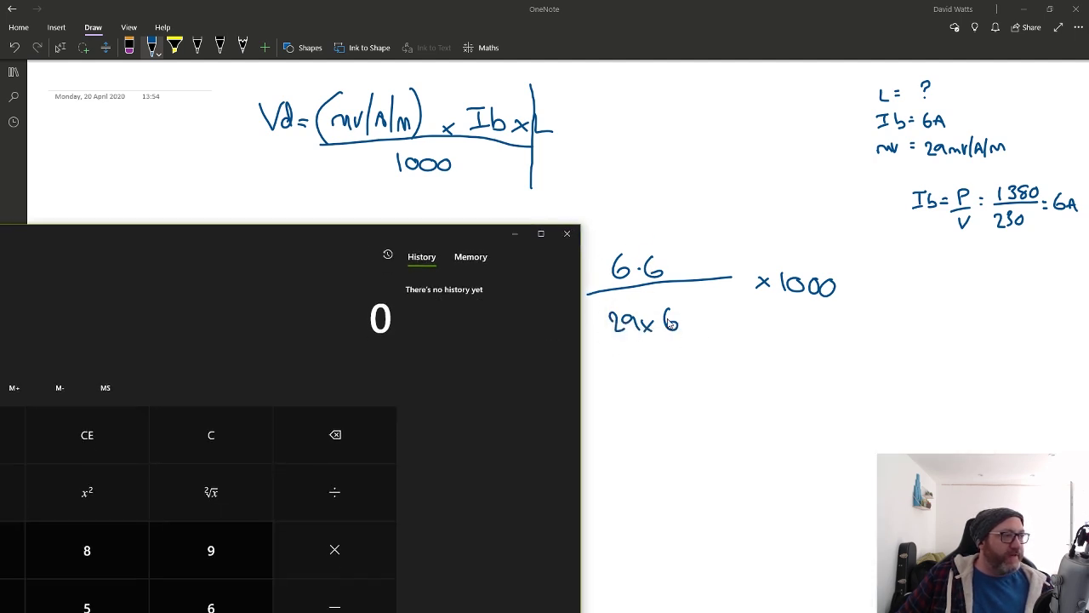
{"action": "left_click_drag", "start_coordinate": [432, 233], "coordinate": [782, 78]}
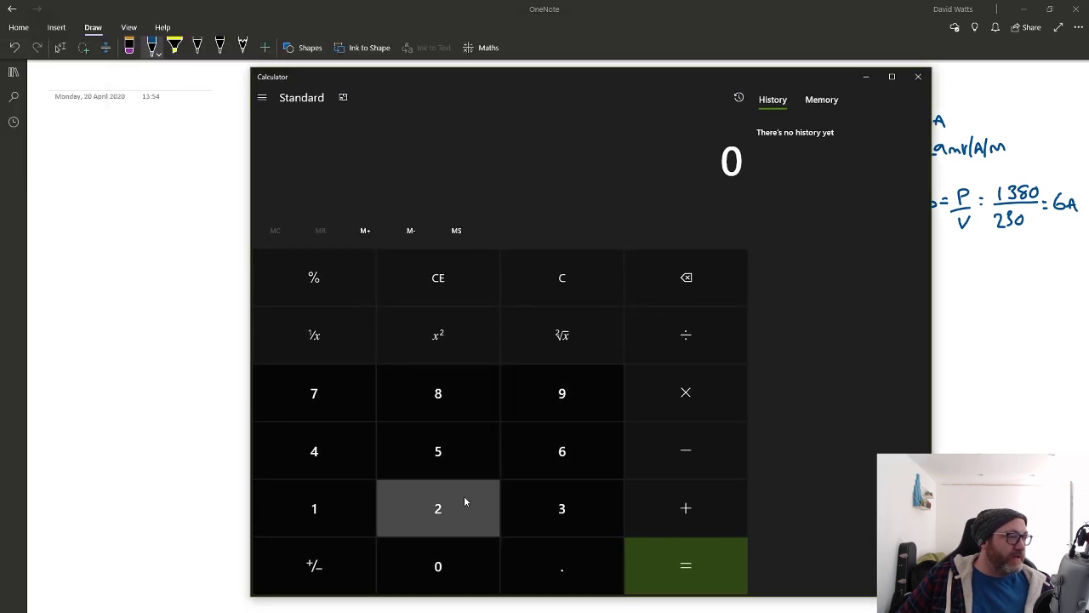
{"action": "left_click", "coordinate": [465, 495]}
{"action": "left_click", "coordinate": [561, 393]}
{"action": "left_click", "coordinate": [669, 406]}
{"action": "left_click", "coordinate": [574, 459]}
{"action": "left_click", "coordinate": [669, 576]}
Divide 6.6 by 174 in Calculator.
{"action": "left_click_drag", "start_coordinate": [701, 79], "coordinate": [651, 38]}
{"action": "left_click", "coordinate": [532, 417]}
{"action": "left_click", "coordinate": [511, 525]}
{"action": "left_click", "coordinate": [499, 417]}
{"action": "left_click", "coordinate": [641, 297]}
{"action": "left_click", "coordinate": [295, 459]}
{"action": "left_click", "coordinate": [279, 354]}
{"action": "left_click", "coordinate": [302, 412]}
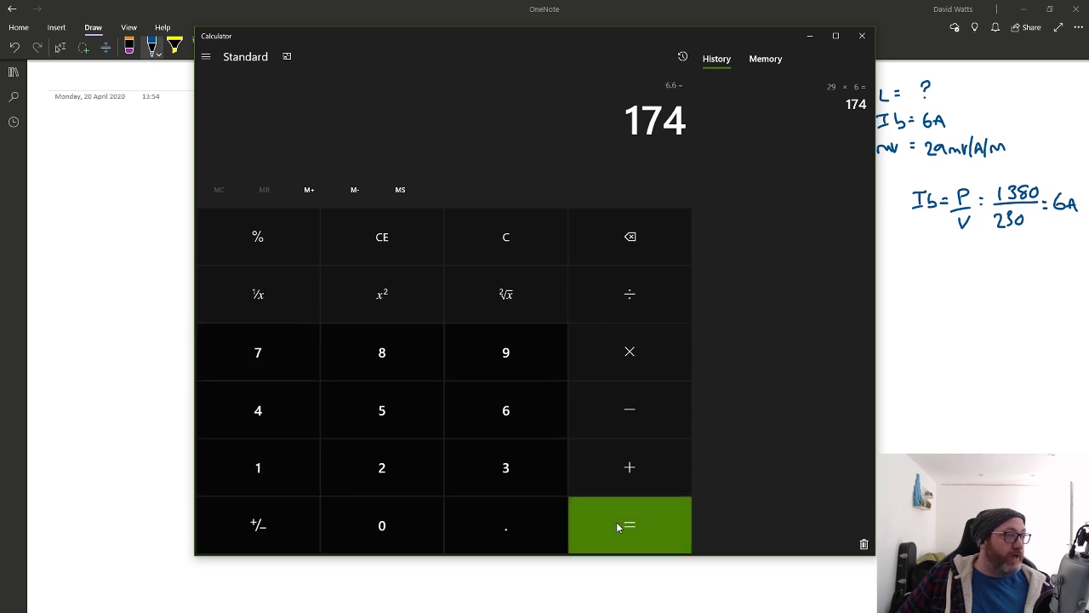
{"action": "left_click", "coordinate": [616, 522]}
Multiply the result by 1000, giving 37.93103448275862.
{"action": "left_click_drag", "start_coordinate": [688, 35], "coordinate": [623, 89]}
{"action": "left_click", "coordinate": [545, 417]}
{"action": "left_click", "coordinate": [253, 521]}
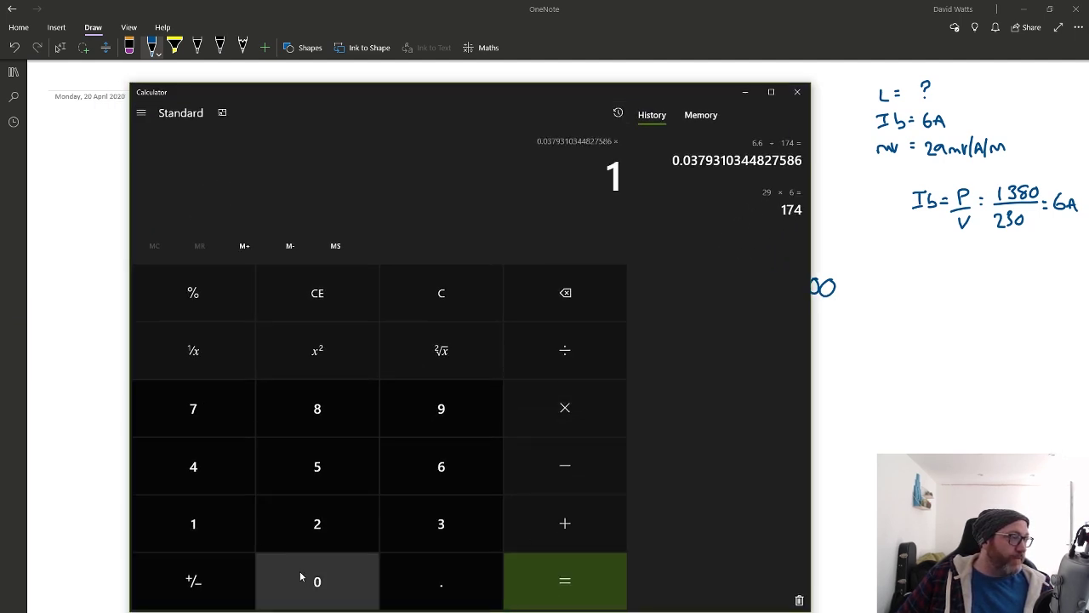
{"action": "double_click", "coordinate": [304, 579]}
{"action": "left_click", "coordinate": [297, 578]}
{"action": "left_click", "coordinate": [571, 596]}
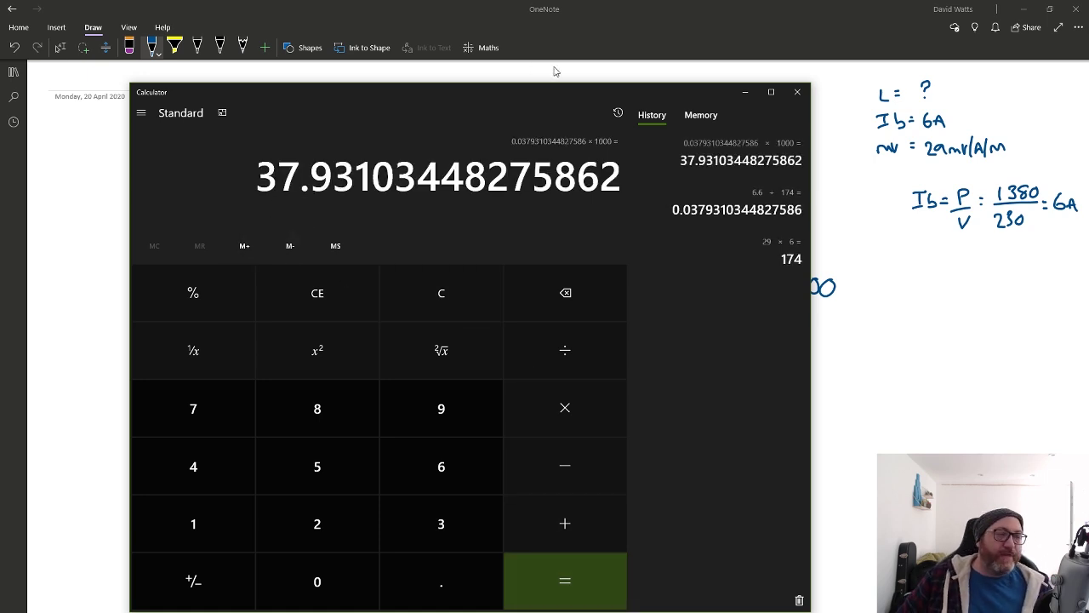
{"action": "left_click_drag", "start_coordinate": [499, 93], "coordinate": [687, 121]}
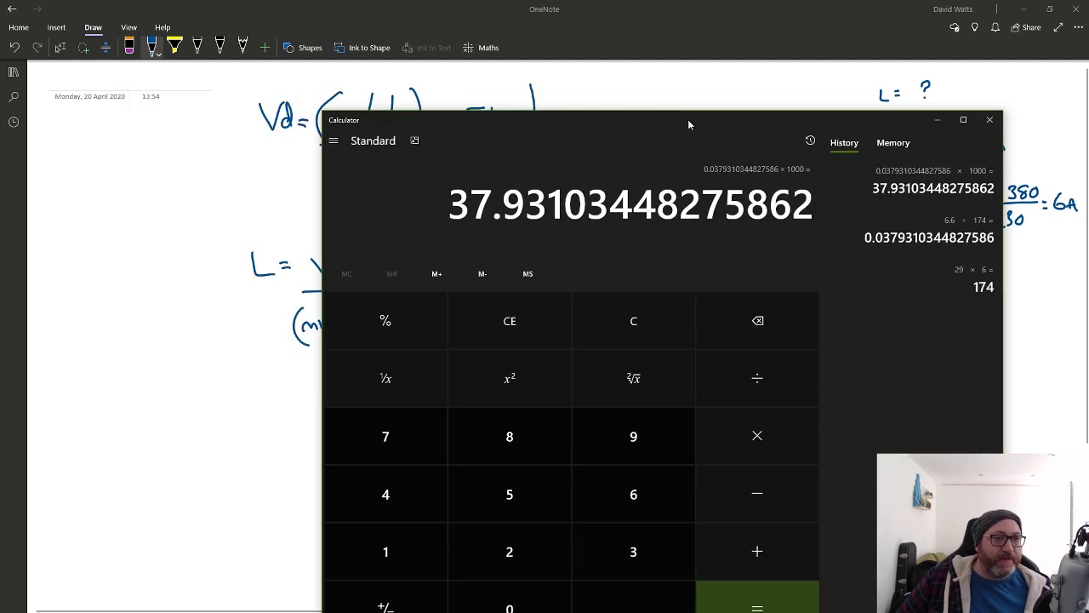
Write the underlined answer = 38 m after the working and rule a line under the original formula.
{"action": "key", "text": "alt+Tab"}
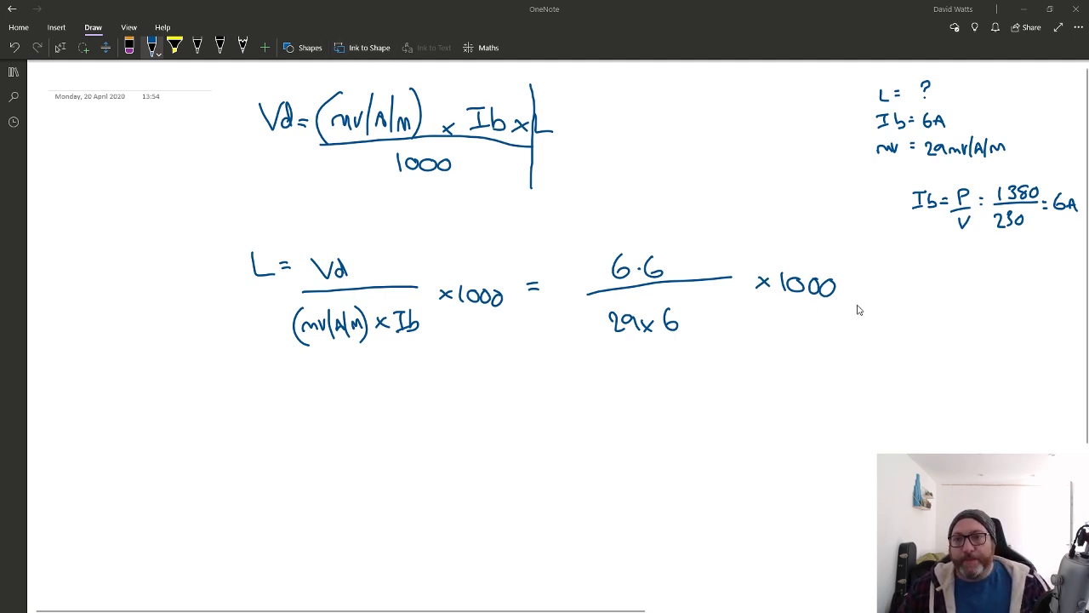
{"action": "left_click_drag", "start_coordinate": [850, 289], "coordinate": [863, 289]}
{"action": "mouse_move", "coordinate": [851, 298]}
{"action": "left_mouse_down"}
{"action": "mouse_move", "coordinate": [890, 275]}
{"action": "mouse_move", "coordinate": [901, 293]}
{"action": "mouse_move", "coordinate": [908, 280]}
{"action": "mouse_move", "coordinate": [938, 281]}
{"action": "mouse_move", "coordinate": [893, 311]}
{"action": "mouse_move", "coordinate": [943, 304]}
{"action": "left_mouse_up"}
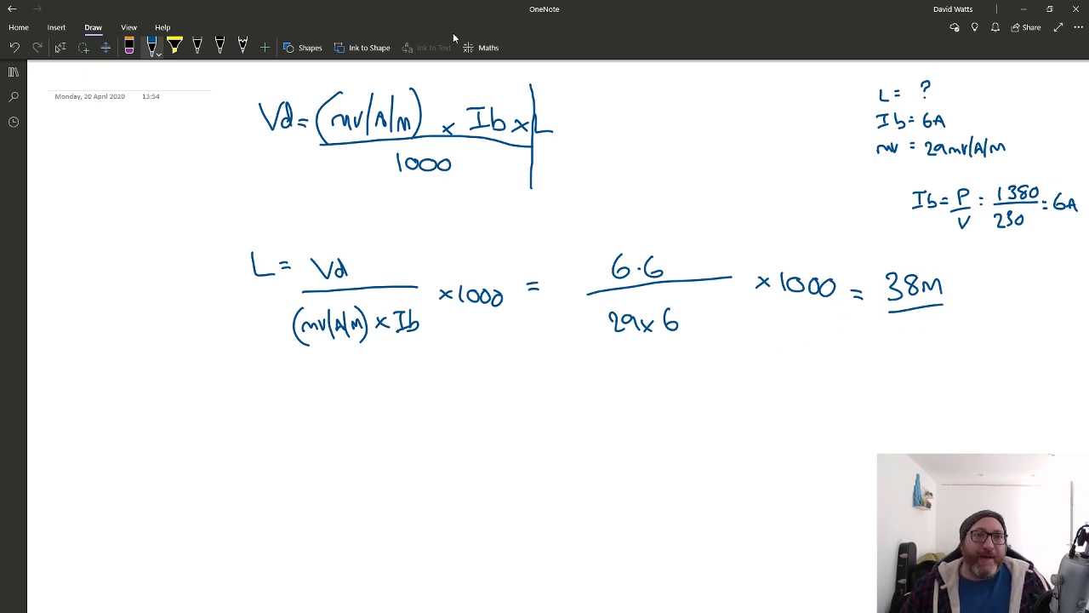
{"action": "left_click", "coordinate": [289, 211]}
{"action": "mouse_move", "coordinate": [282, 200]}
{"action": "left_mouse_down"}
{"action": "mouse_move", "coordinate": [393, 188]}
{"action": "mouse_move", "coordinate": [593, 201]}
{"action": "left_mouse_up"}
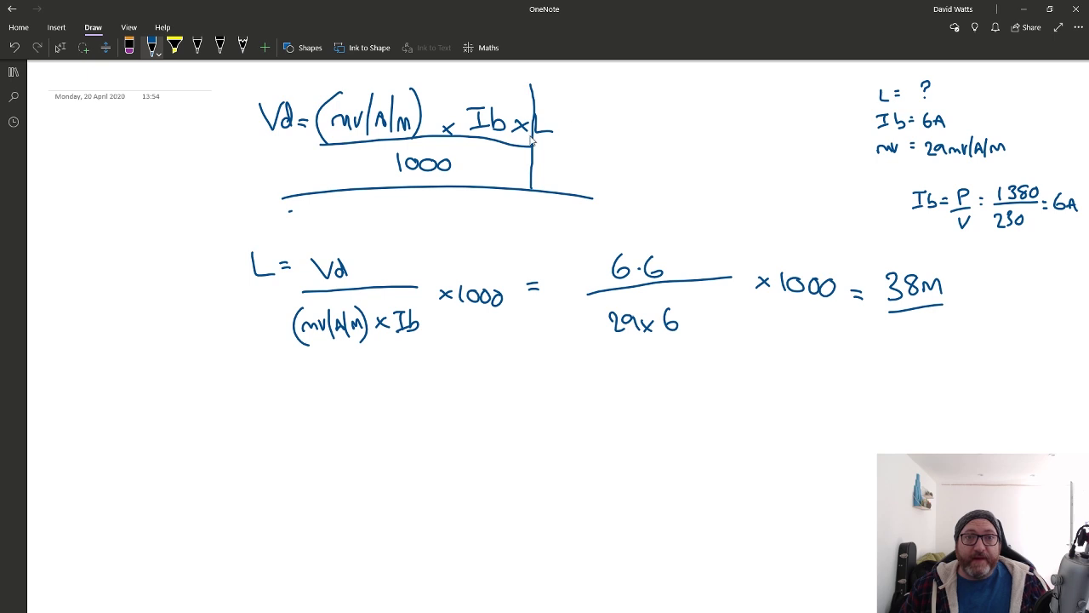
Circle L in the original formula and start the check Vd = 29 × 6 × 38.
{"action": "left_click_drag", "start_coordinate": [533, 141], "coordinate": [536, 114]}
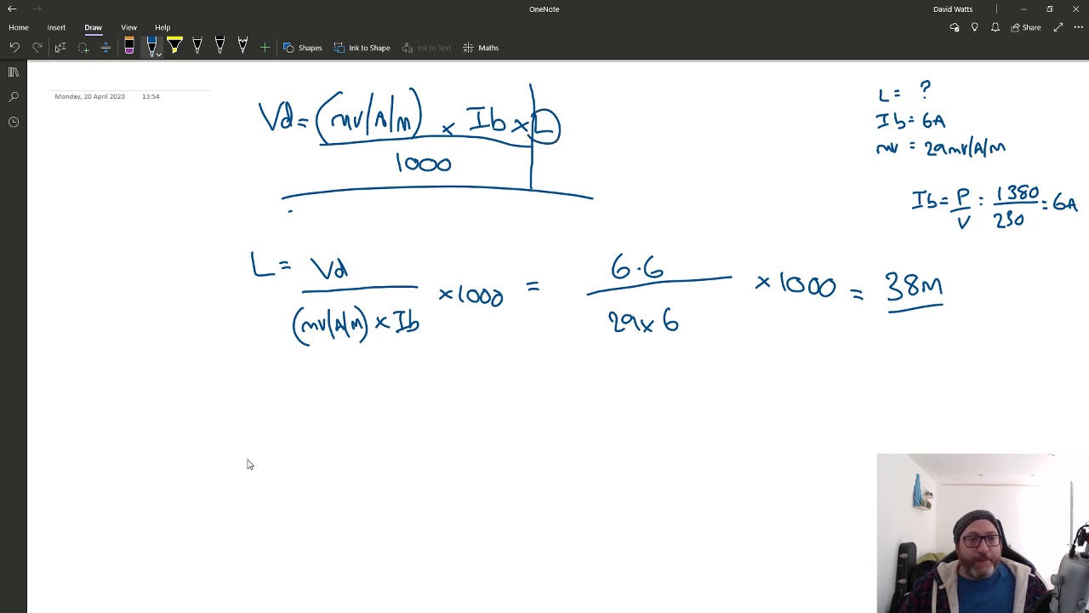
{"action": "mouse_move", "coordinate": [244, 444]}
{"action": "left_mouse_down"}
{"action": "mouse_move", "coordinate": [265, 443]}
{"action": "mouse_move", "coordinate": [280, 470]}
{"action": "mouse_move", "coordinate": [302, 465]}
{"action": "left_mouse_up"}
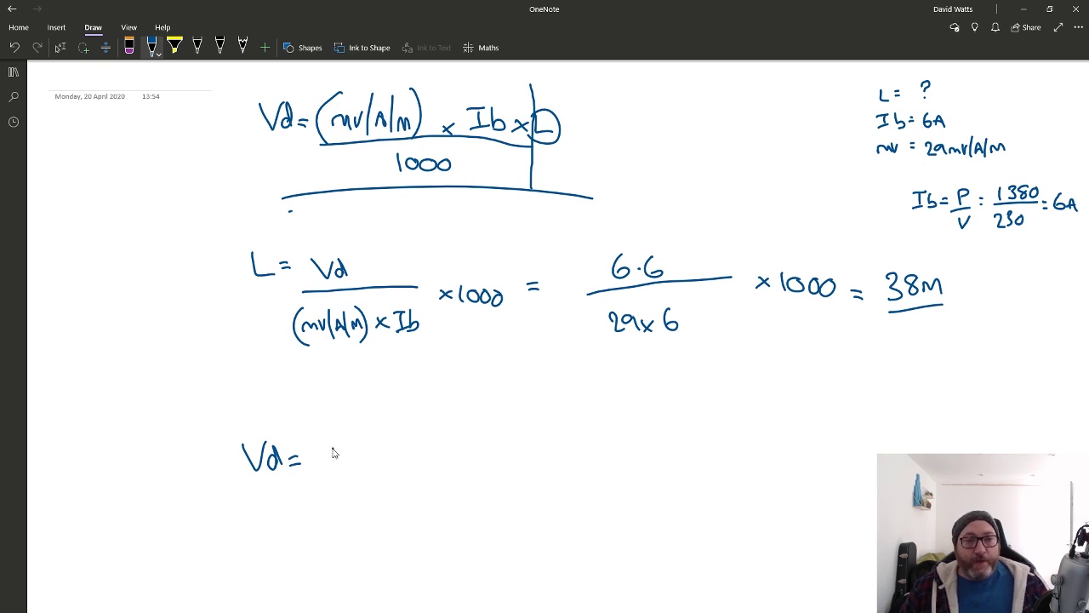
{"action": "mouse_move", "coordinate": [332, 446]}
{"action": "left_mouse_down"}
{"action": "mouse_move", "coordinate": [350, 464]}
{"action": "mouse_move", "coordinate": [387, 465]}
{"action": "left_mouse_up"}
{"action": "left_click_drag", "start_coordinate": [388, 451], "coordinate": [385, 460]}
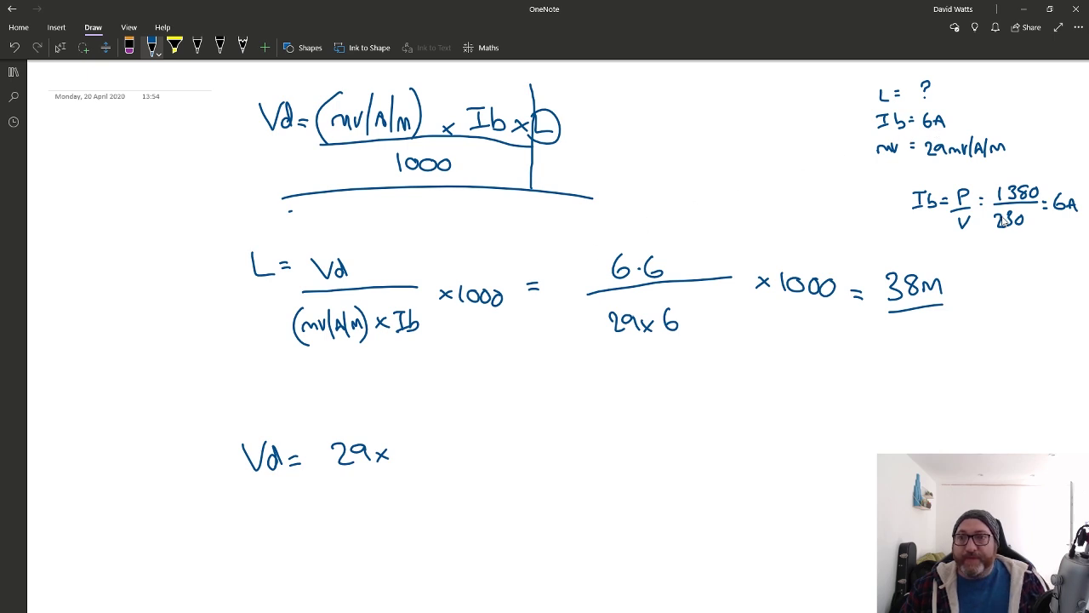
{"action": "mouse_move", "coordinate": [412, 444]}
{"action": "left_mouse_down"}
{"action": "mouse_move", "coordinate": [403, 460]}
{"action": "mouse_move", "coordinate": [435, 466]}
{"action": "mouse_move", "coordinate": [424, 466]}
{"action": "left_mouse_up"}
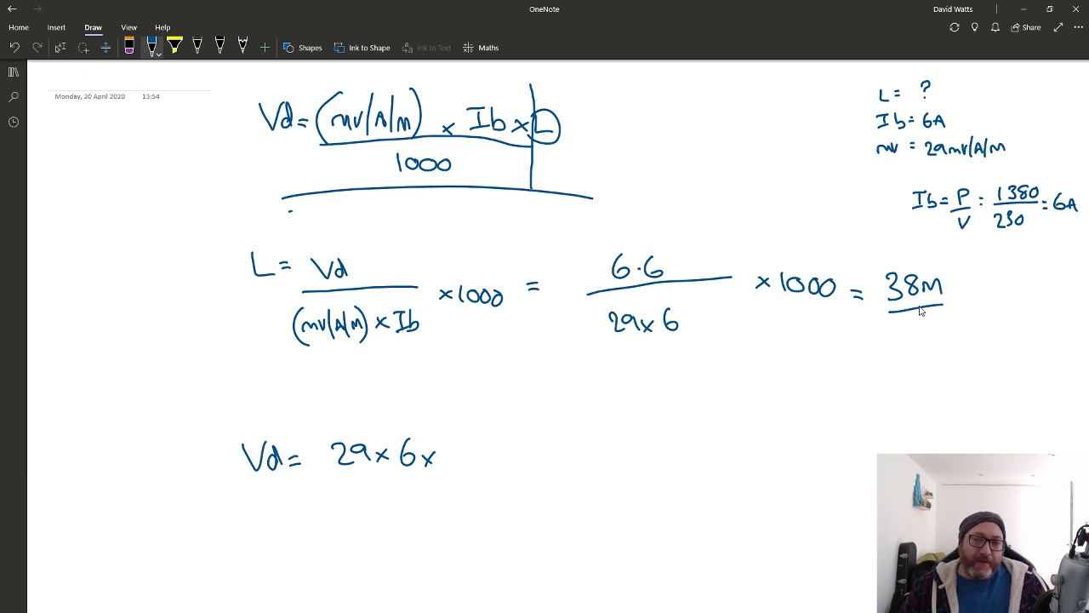
{"action": "mouse_move", "coordinate": [446, 443]}
{"action": "left_mouse_down"}
{"action": "mouse_move", "coordinate": [458, 451]}
{"action": "mouse_move", "coordinate": [447, 464]}
{"action": "mouse_move", "coordinate": [473, 445]}
{"action": "left_mouse_up"}
Complete the check with 1000 as denominator and the result = 6.6 V, then bring Calculator back.
{"action": "left_click_drag", "start_coordinate": [332, 481], "coordinate": [476, 459]}
{"action": "mouse_move", "coordinate": [335, 500]}
{"action": "left_mouse_down"}
{"action": "mouse_move", "coordinate": [338, 518]}
{"action": "mouse_move", "coordinate": [410, 503]}
{"action": "left_mouse_up"}
{"action": "left_click_drag", "start_coordinate": [501, 449], "coordinate": [516, 449]}
{"action": "mouse_move", "coordinate": [502, 458]}
{"action": "left_mouse_down"}
{"action": "mouse_move", "coordinate": [575, 453]}
{"action": "mouse_move", "coordinate": [564, 471]}
{"action": "mouse_move", "coordinate": [587, 468]}
{"action": "mouse_move", "coordinate": [623, 439]}
{"action": "left_mouse_up"}
{"action": "left_click", "coordinate": [566, 465]}
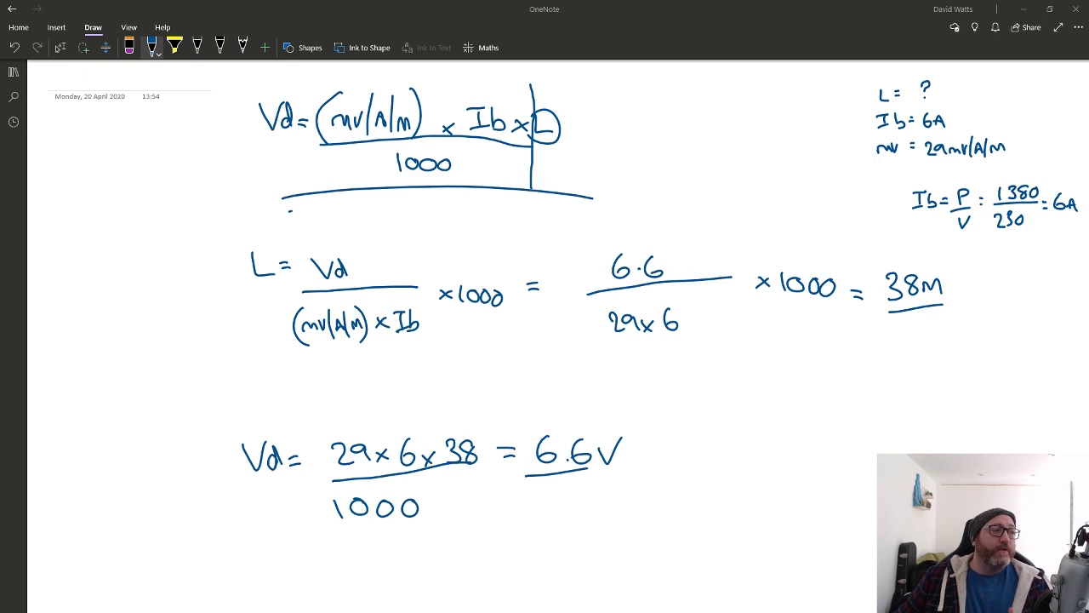
{"action": "key", "text": "alt+Tab"}
{"action": "left_click_drag", "start_coordinate": [769, 152], "coordinate": [698, 74]}
Clear the Calculator and multiply 29 × 6 × 38 to get 6612.
{"action": "left_click", "coordinate": [536, 291]}
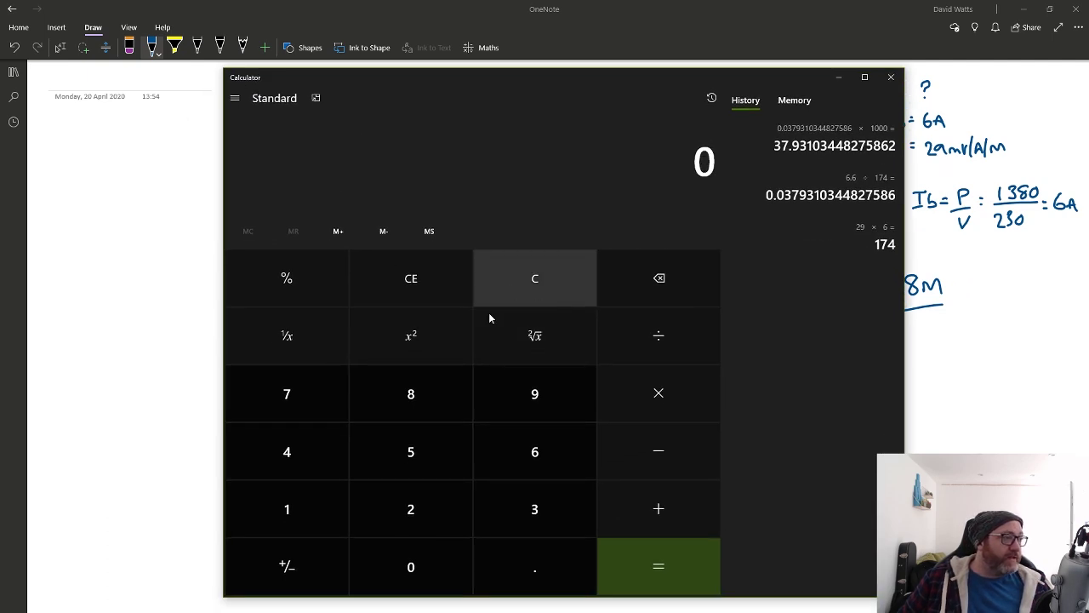
{"action": "left_click", "coordinate": [410, 509]}
{"action": "left_click", "coordinate": [535, 394]}
{"action": "left_click", "coordinate": [648, 398]}
{"action": "left_click", "coordinate": [526, 460]}
{"action": "left_click", "coordinate": [662, 404]}
{"action": "left_click", "coordinate": [562, 498]}
{"action": "left_click", "coordinate": [402, 389]}
{"action": "left_click", "coordinate": [639, 569]}
Divide 6612 by 1000 to get 6.612, then move the Calculator aside to reveal the notes.
{"action": "left_click", "coordinate": [659, 343]}
{"action": "left_click", "coordinate": [326, 500]}
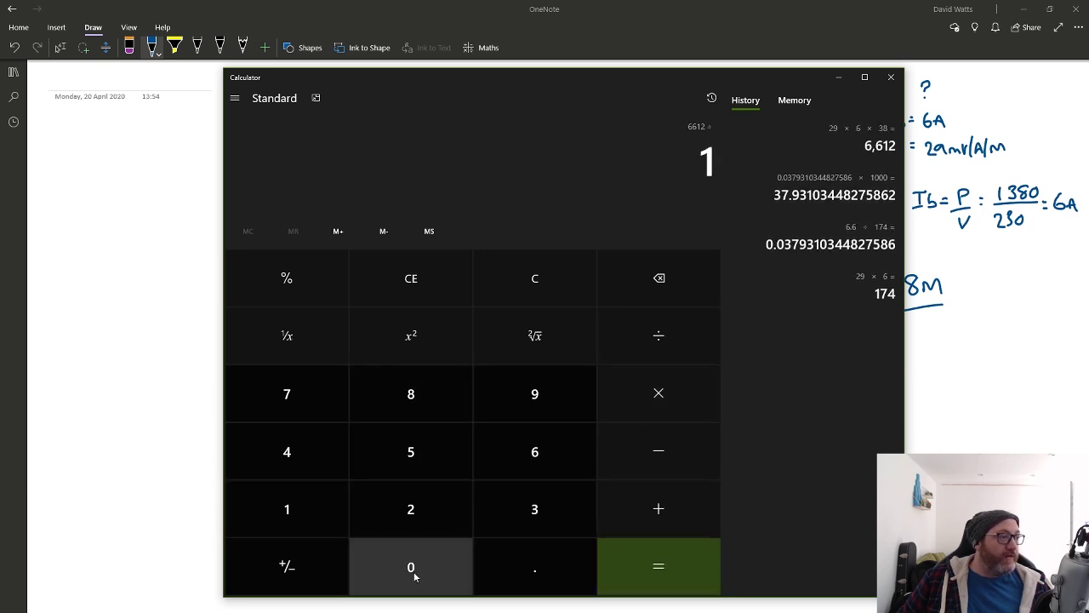
{"action": "left_click", "coordinate": [417, 579]}
{"action": "left_click", "coordinate": [418, 580]}
{"action": "left_click", "coordinate": [418, 579]}
{"action": "left_click", "coordinate": [661, 557]}
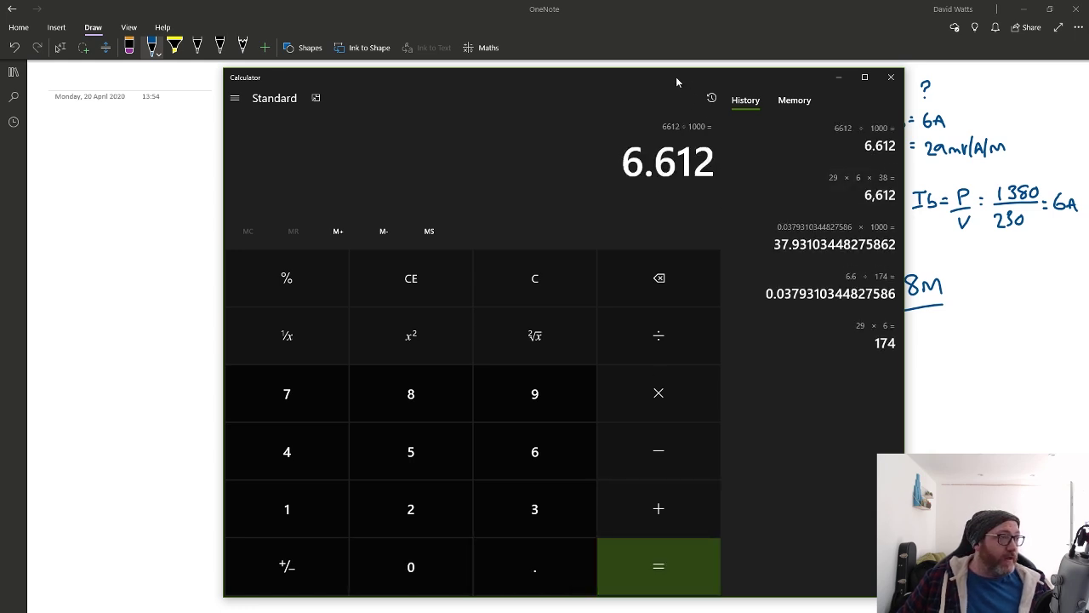
{"action": "left_click_drag", "start_coordinate": [676, 77], "coordinate": [681, 500]}
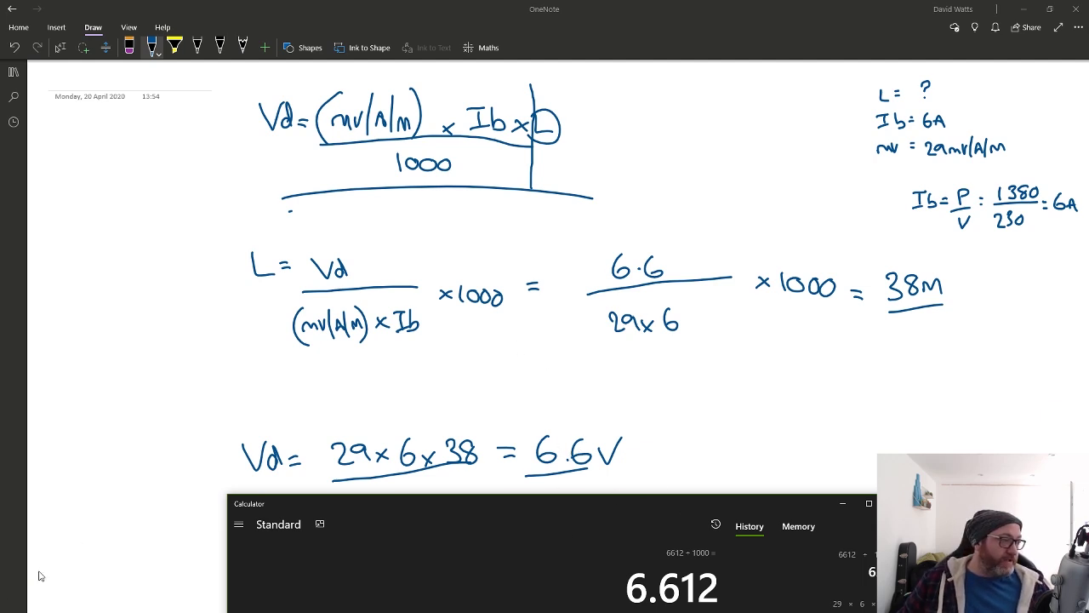
{"action": "left_click_drag", "start_coordinate": [362, 504], "coordinate": [583, 509]}
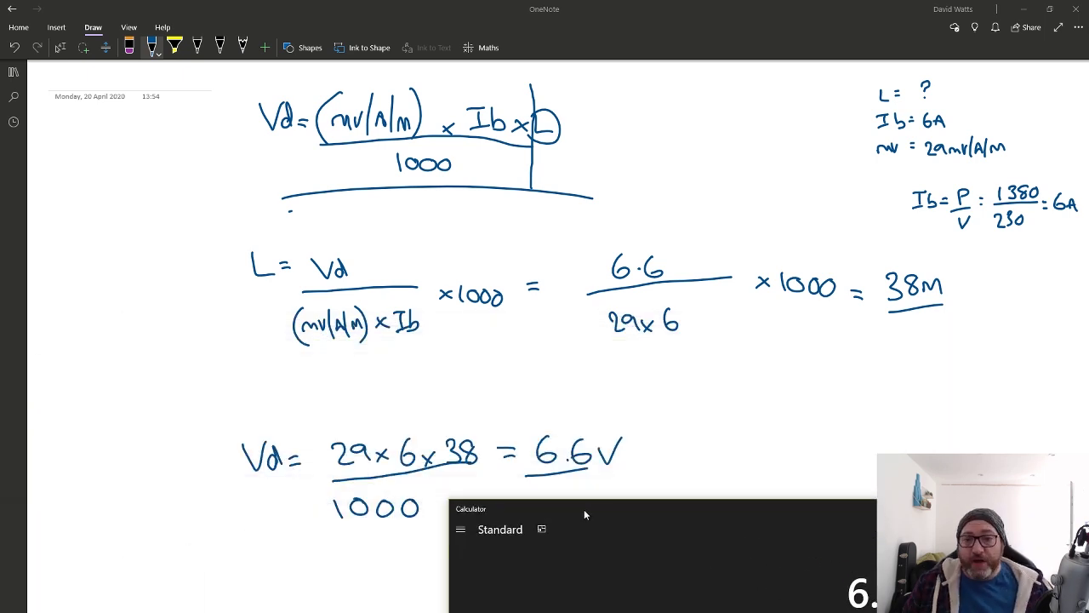